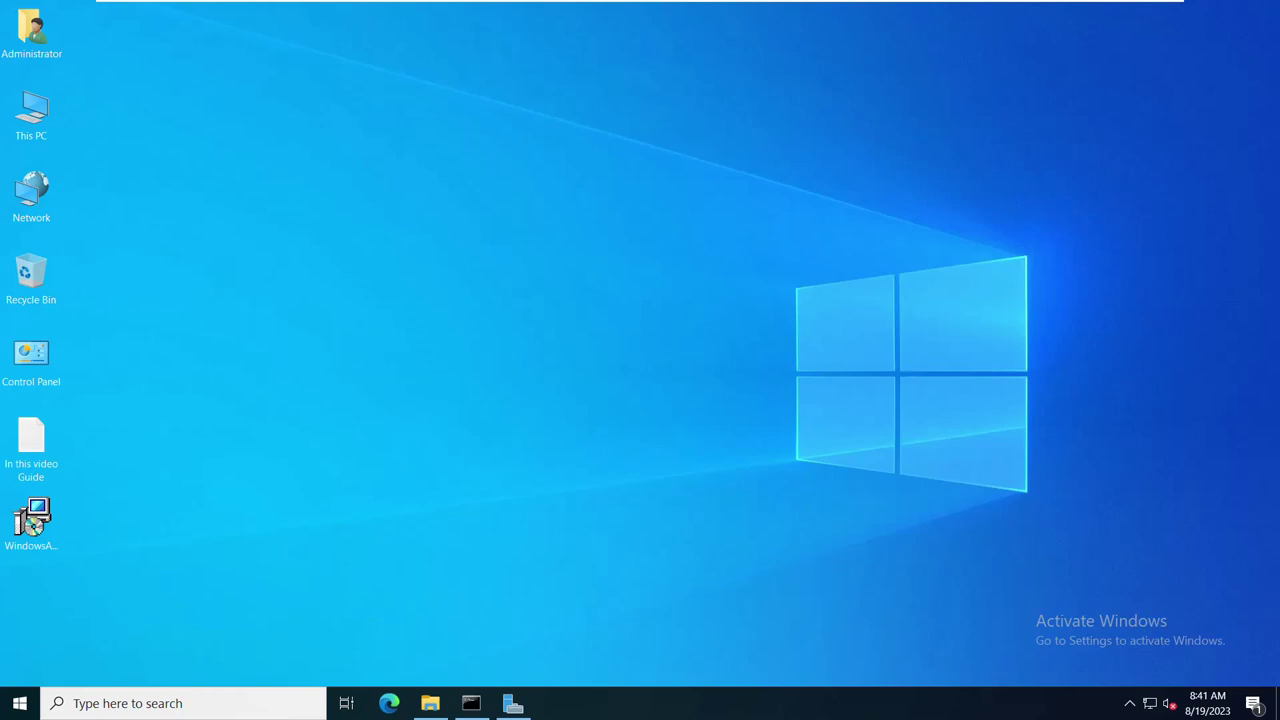
Bring up Server Manager and go to the iSCSI page of File and Storage Services.
{"action": "left_click", "coordinate": [513, 703]}
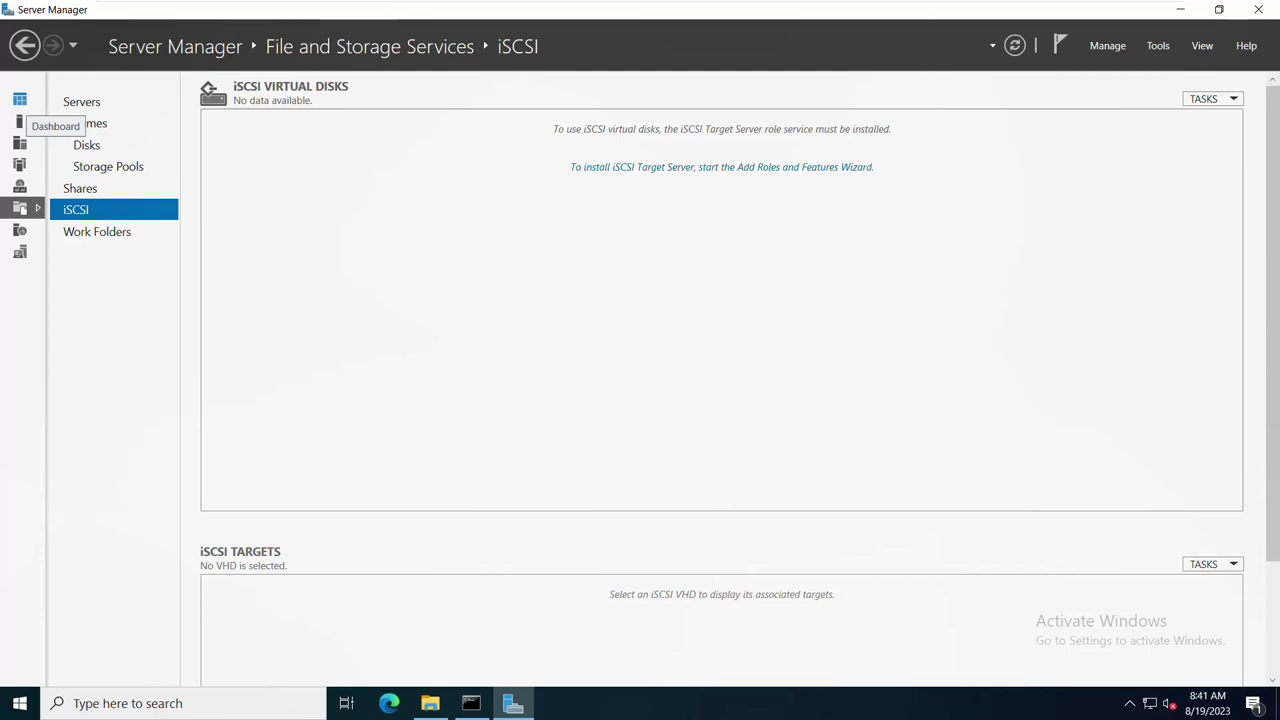
{"action": "left_click", "coordinate": [20, 100]}
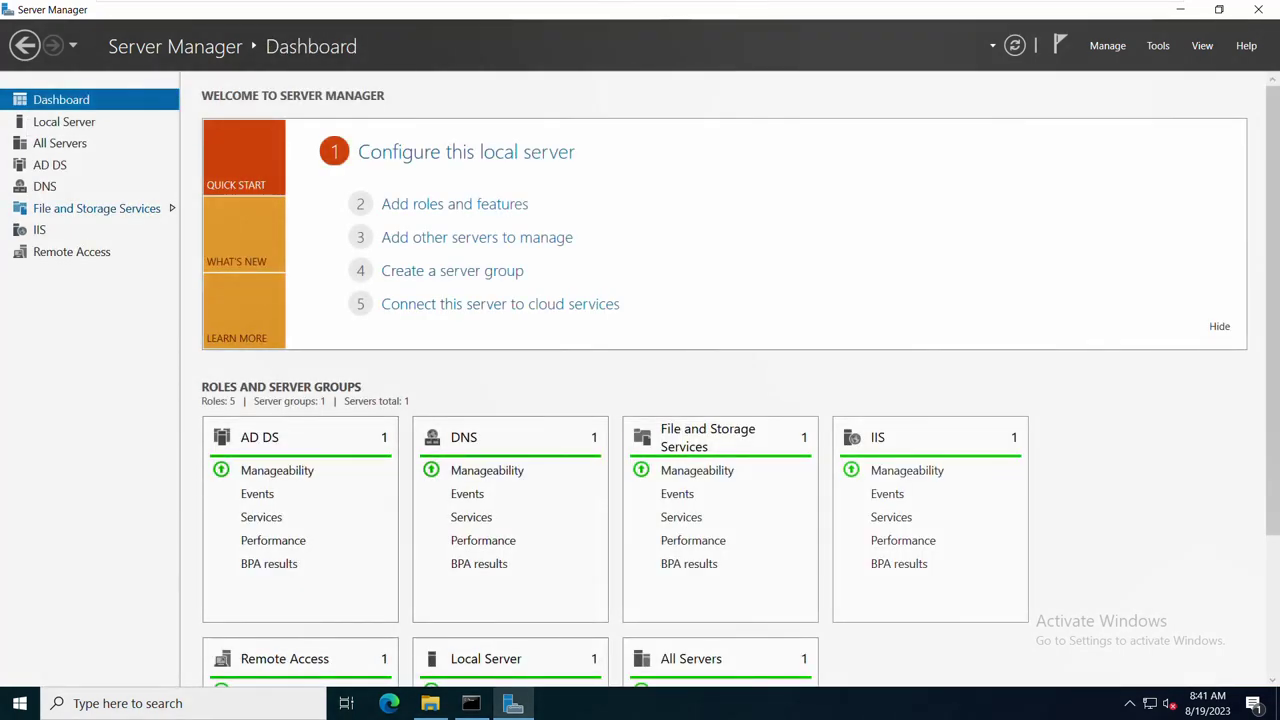
{"action": "left_click", "coordinate": [96, 208]}
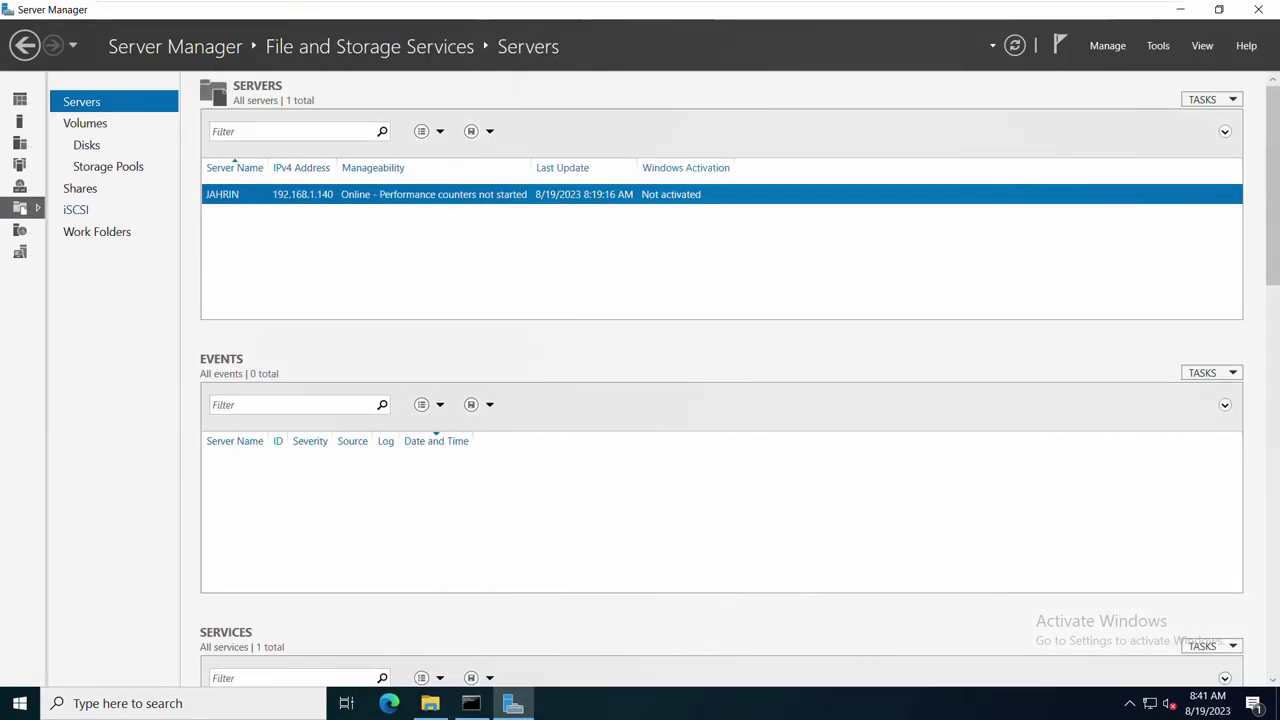
{"action": "left_click", "coordinate": [76, 209]}
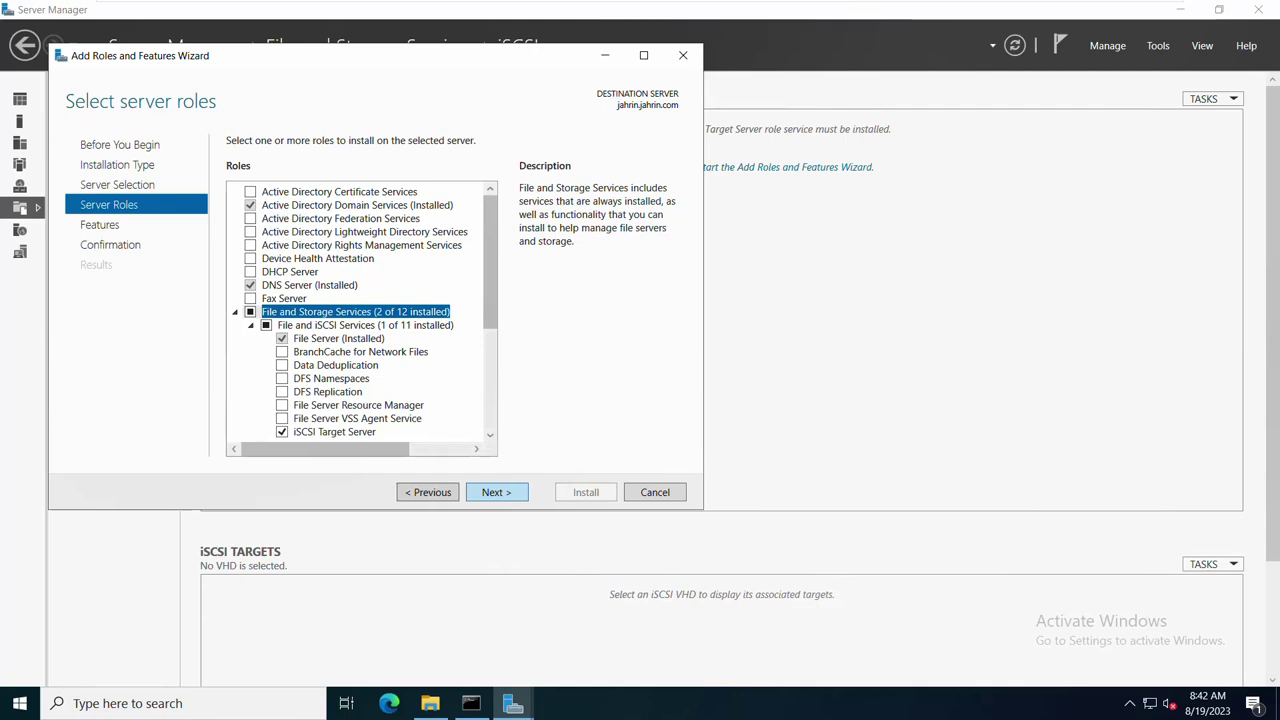
Add the iSCSI Target Storage Provider (VDS and VSS hardware providers) to the server roles selected for installation.
{"action": "key", "text": "Return"}
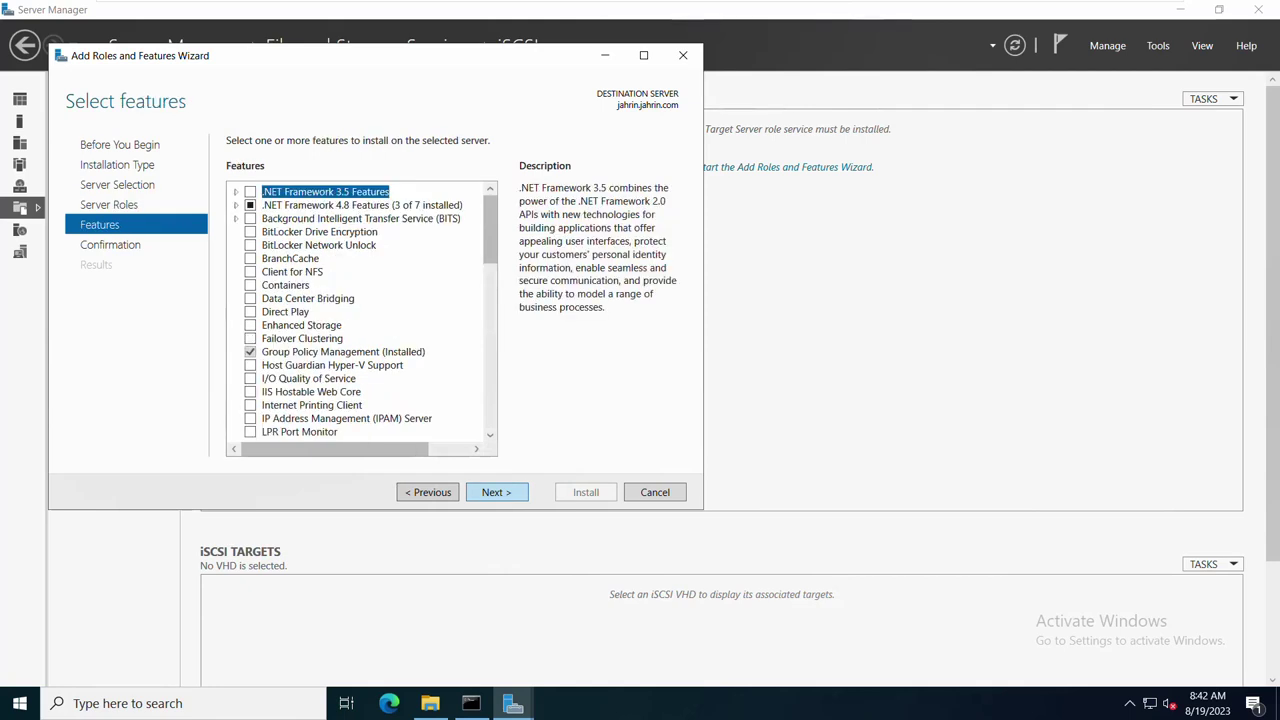
{"action": "key", "text": "alt+p"}
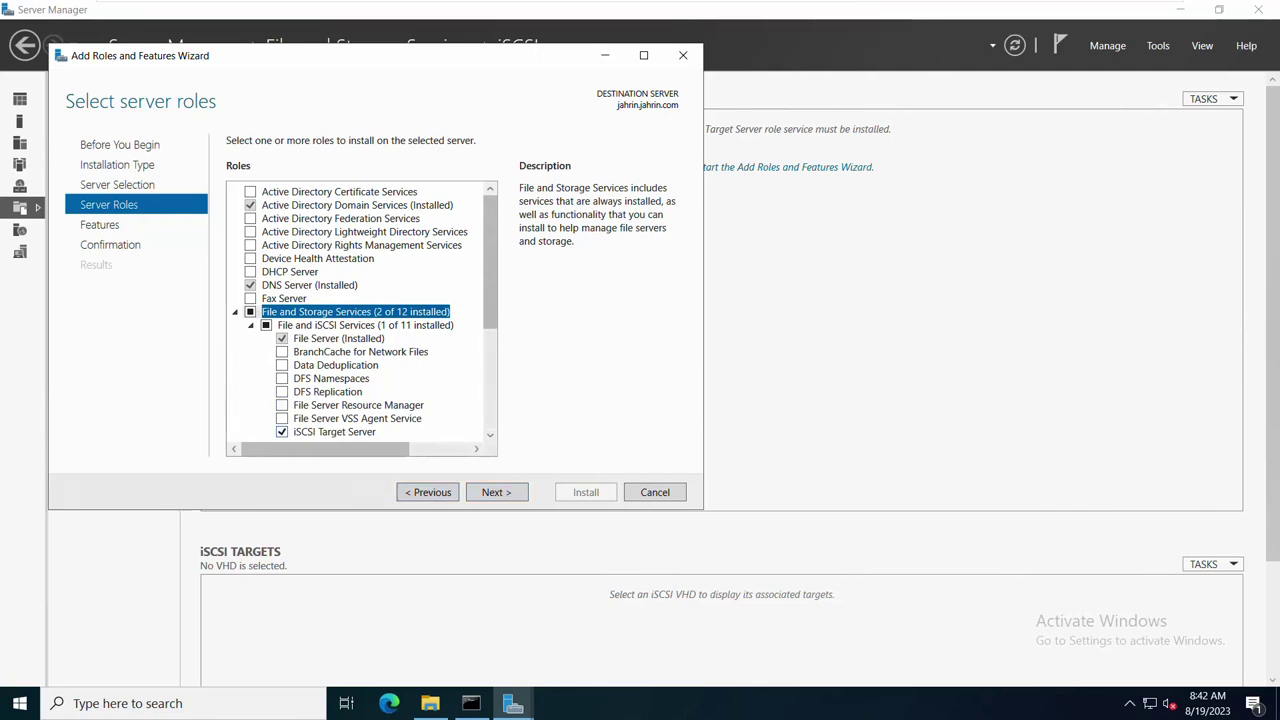
{"action": "scroll", "coordinate": [490, 434], "scroll_direction": "down", "scroll_amount": 5}
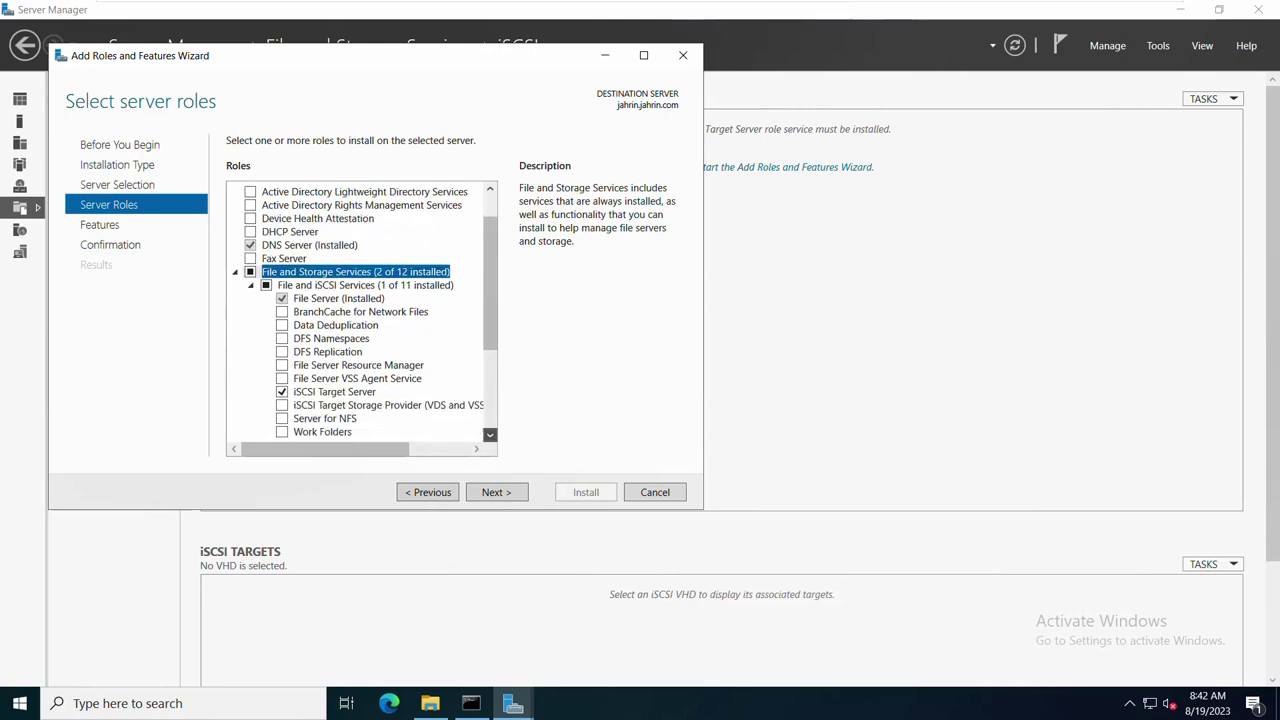
{"action": "scroll", "coordinate": [490, 434], "scroll_direction": "down", "scroll_amount": 2}
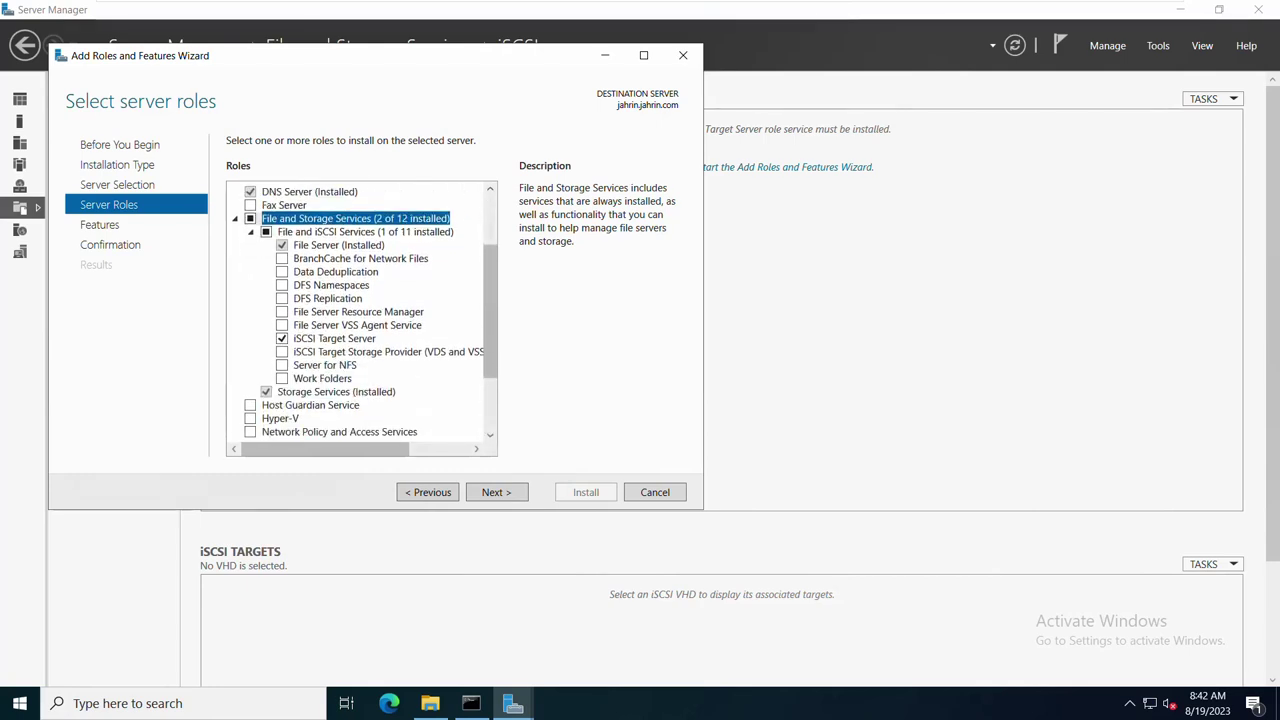
{"action": "left_click", "coordinate": [282, 351]}
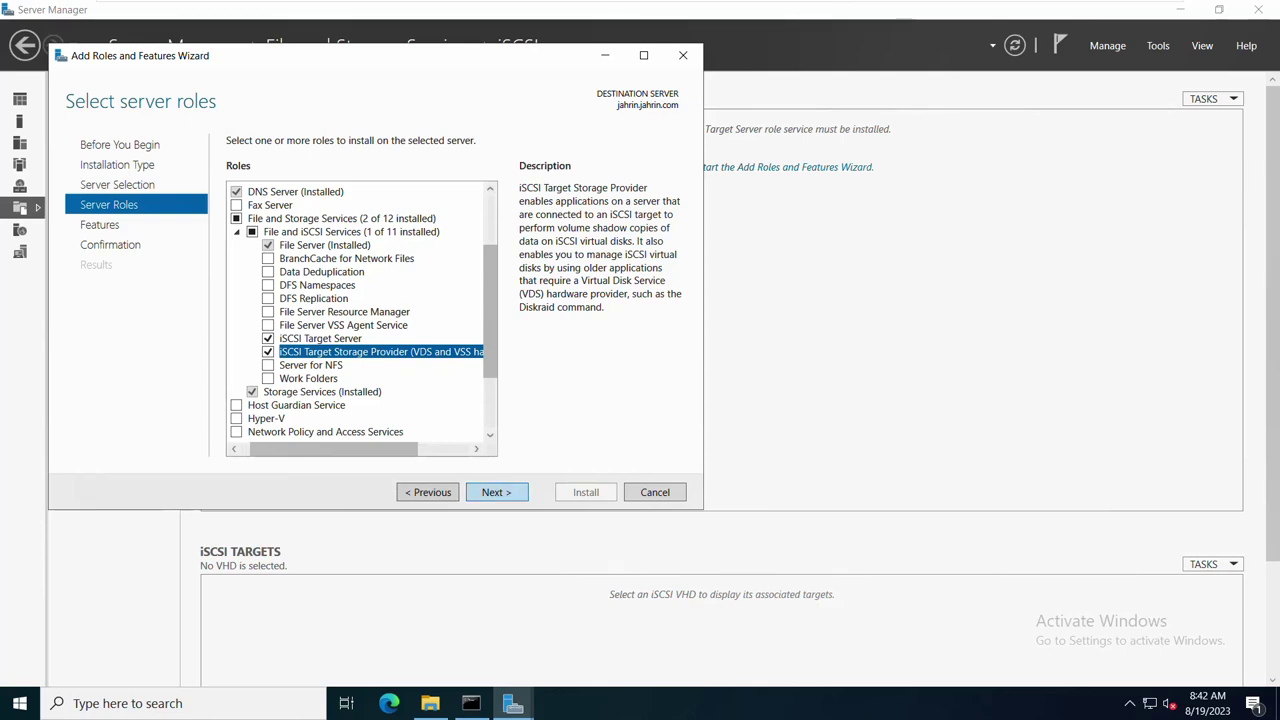
Accept the features selection unchanged and install the iSCSI Target Server and iSCSI Target Storage Provider role services.
{"action": "left_click", "coordinate": [496, 492]}
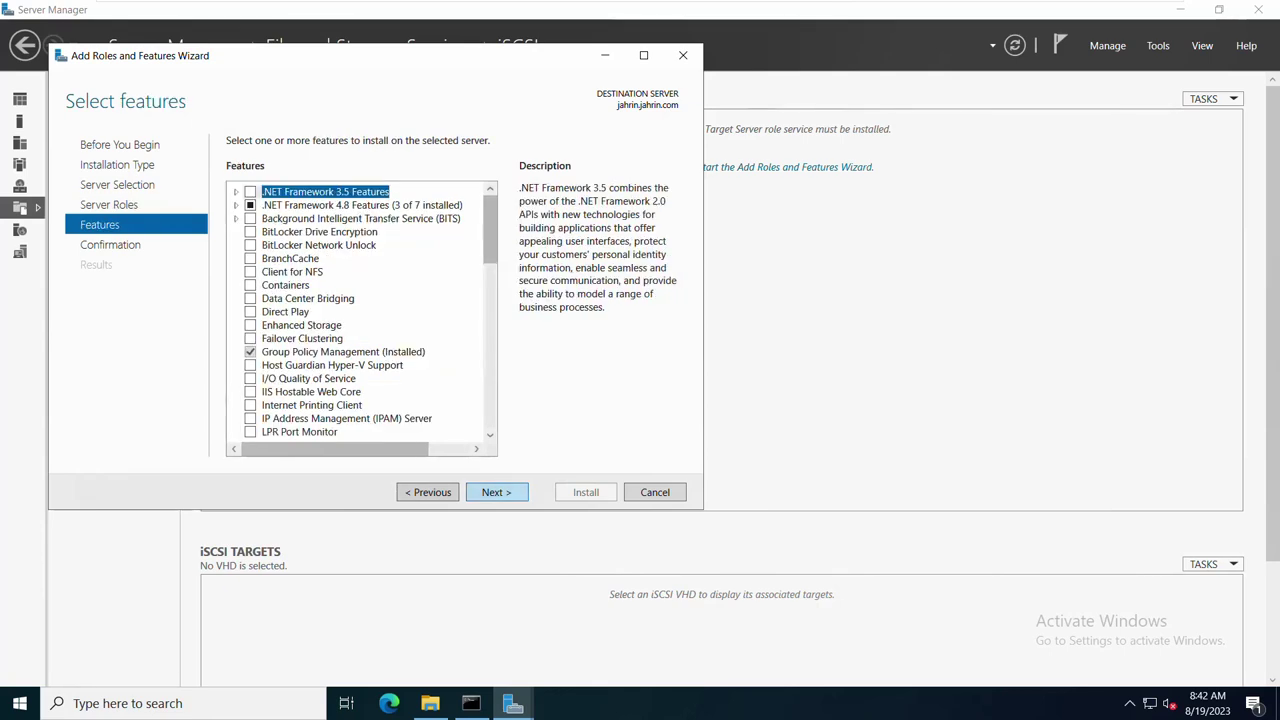
{"action": "left_click", "coordinate": [496, 492]}
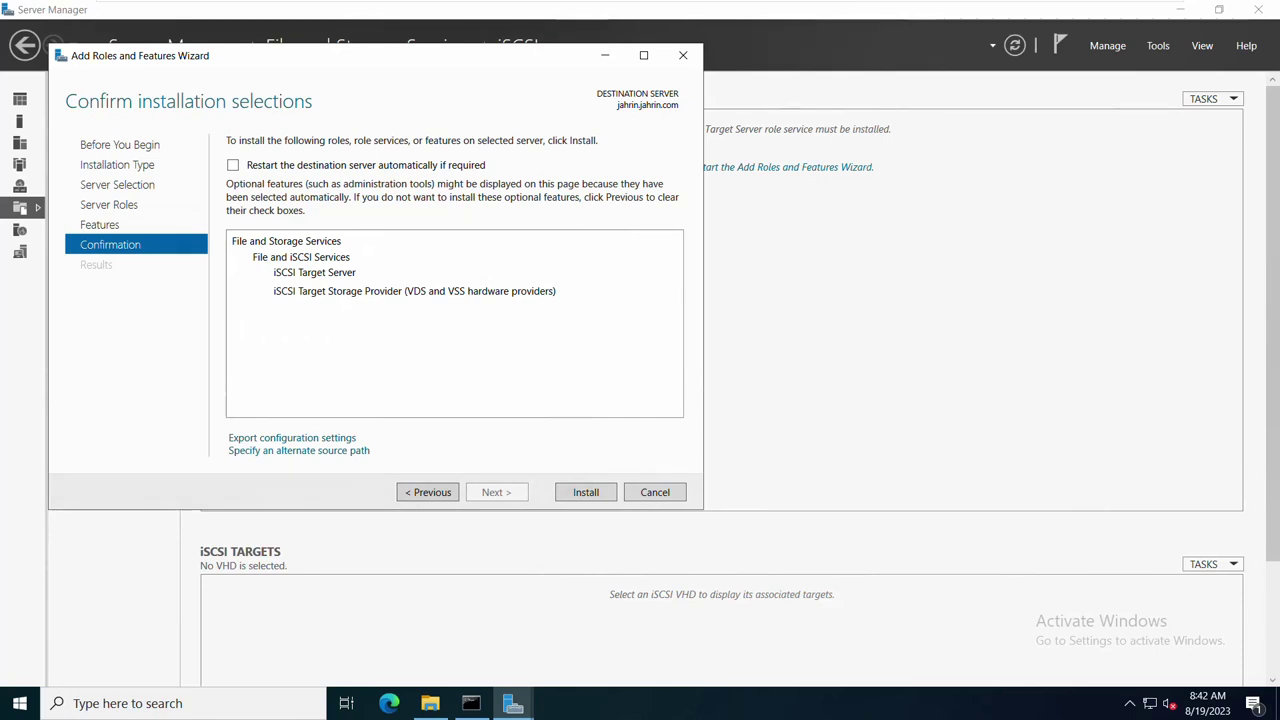
{"action": "left_click", "coordinate": [586, 492]}
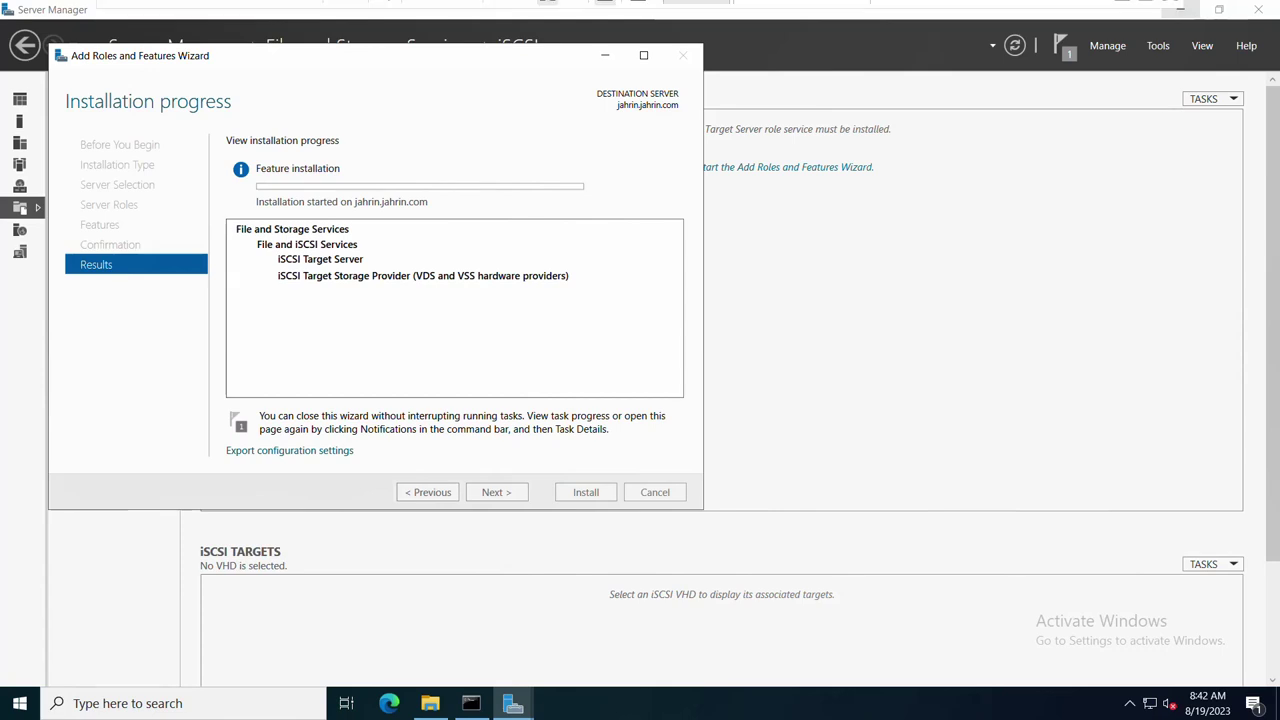
Take the virtual machine out of full-screen mode.
{"action": "mouse_move", "coordinate": [1190, 10]}
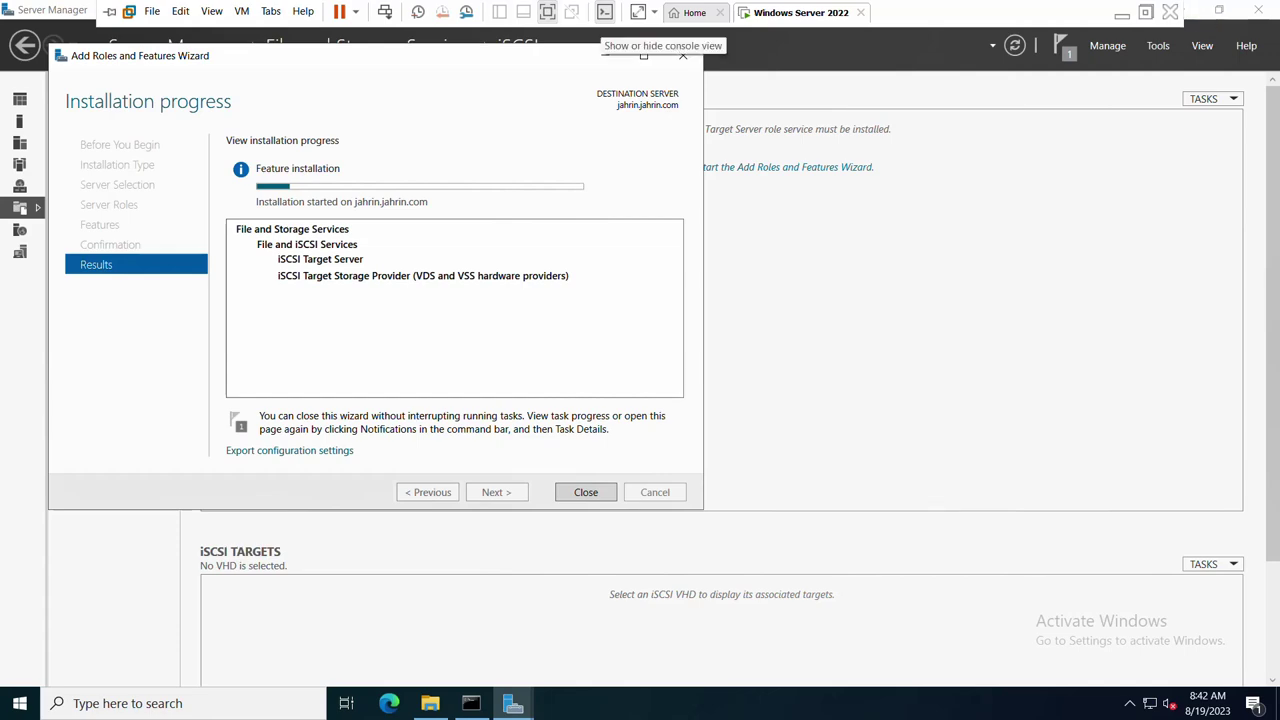
{"action": "left_click", "coordinate": [547, 12]}
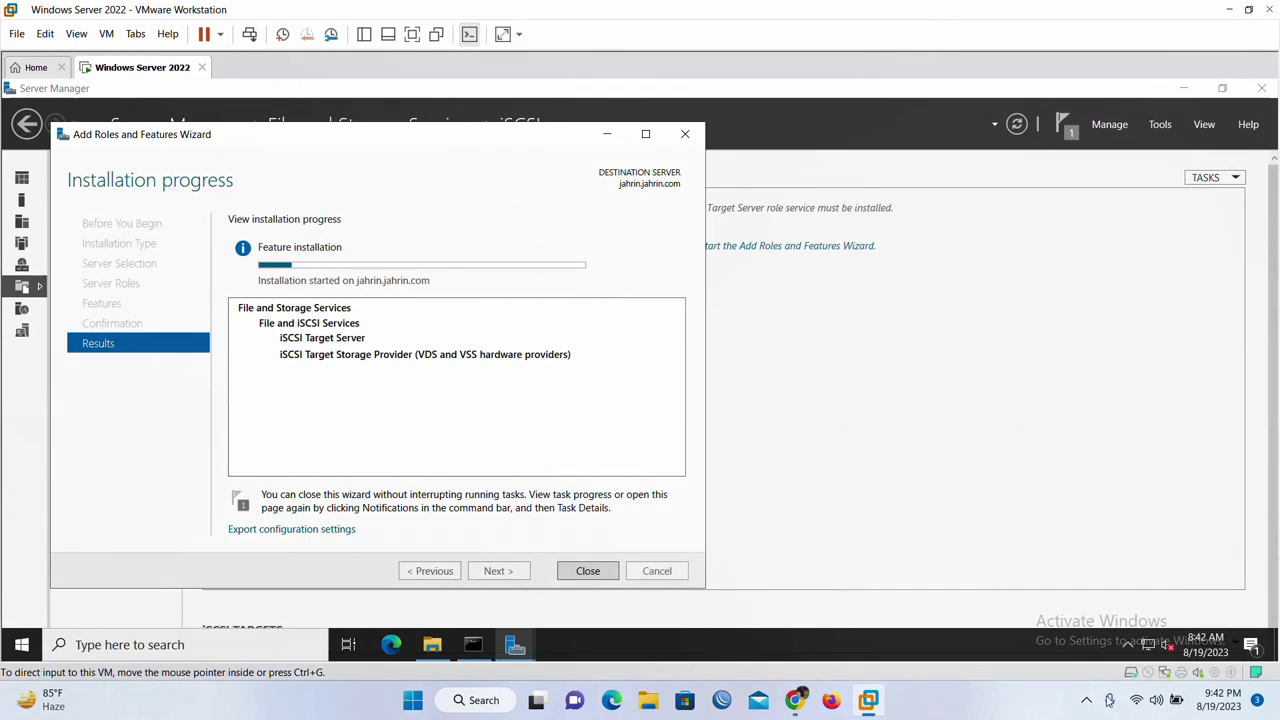
{"action": "left_click", "coordinate": [1087, 702]}
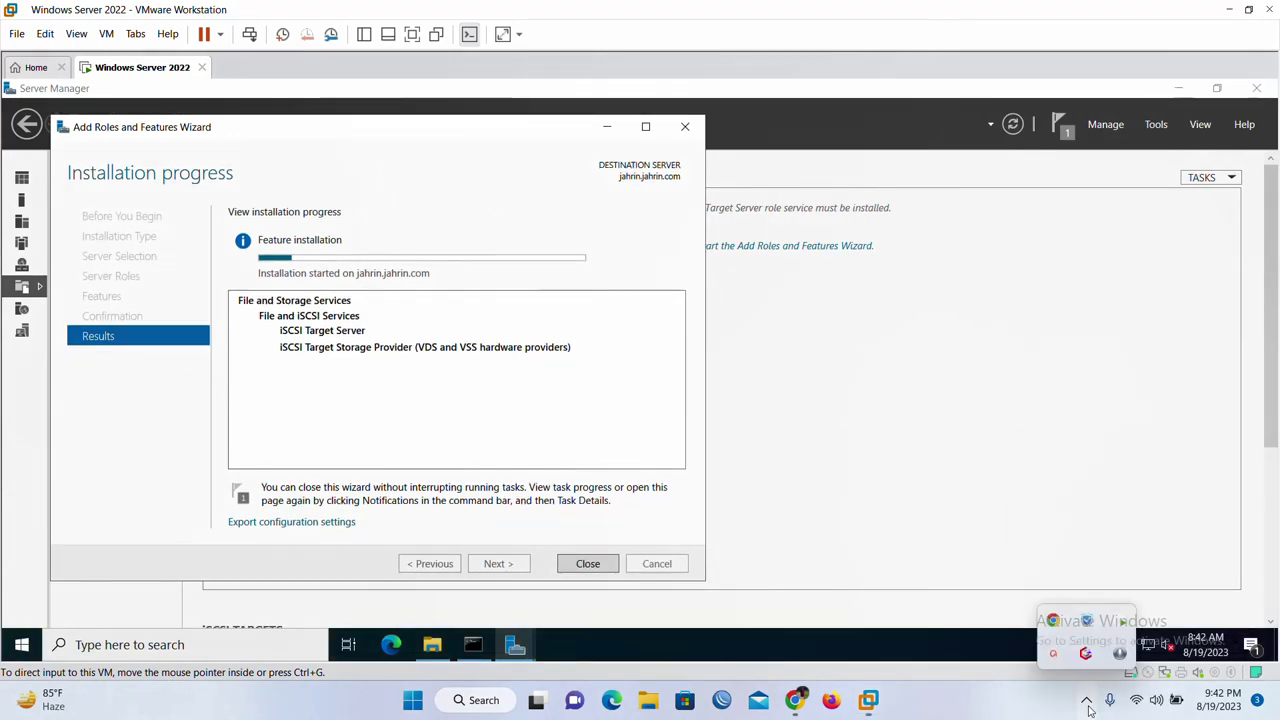
{"action": "left_click", "coordinate": [1052, 656]}
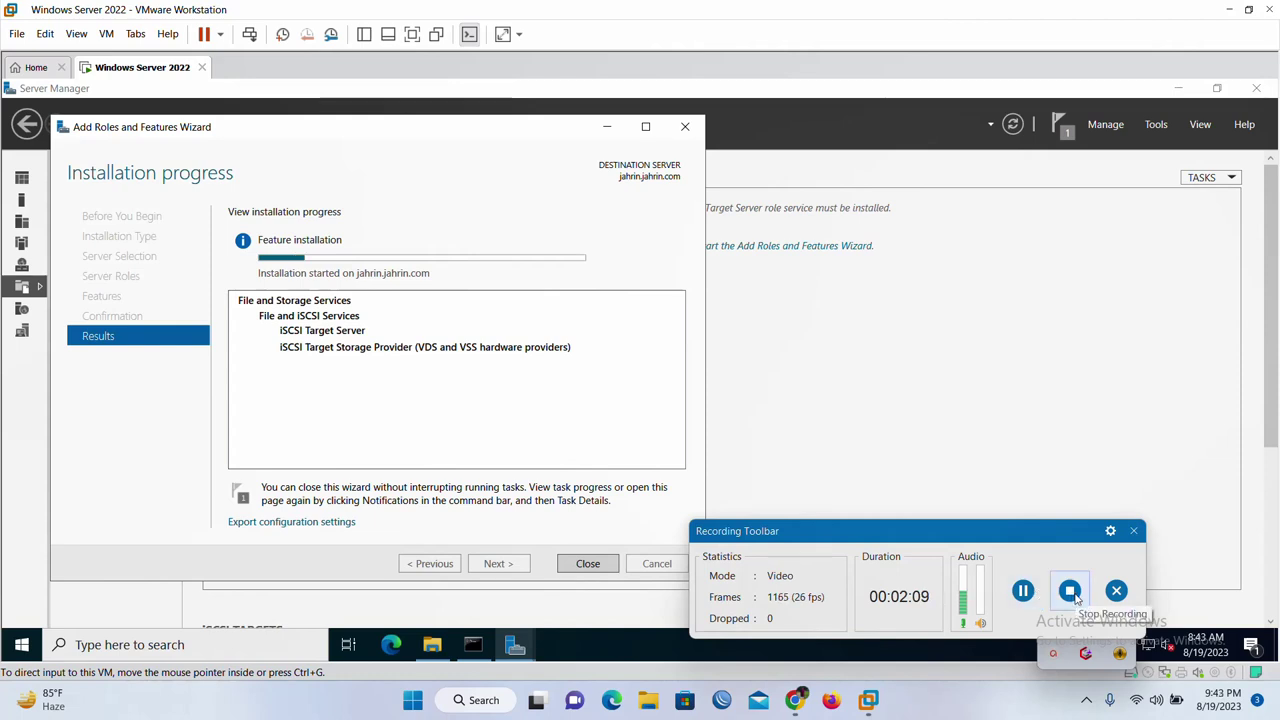
{"action": "left_click_drag", "start_coordinate": [1014, 592], "coordinate": [936, 666]}
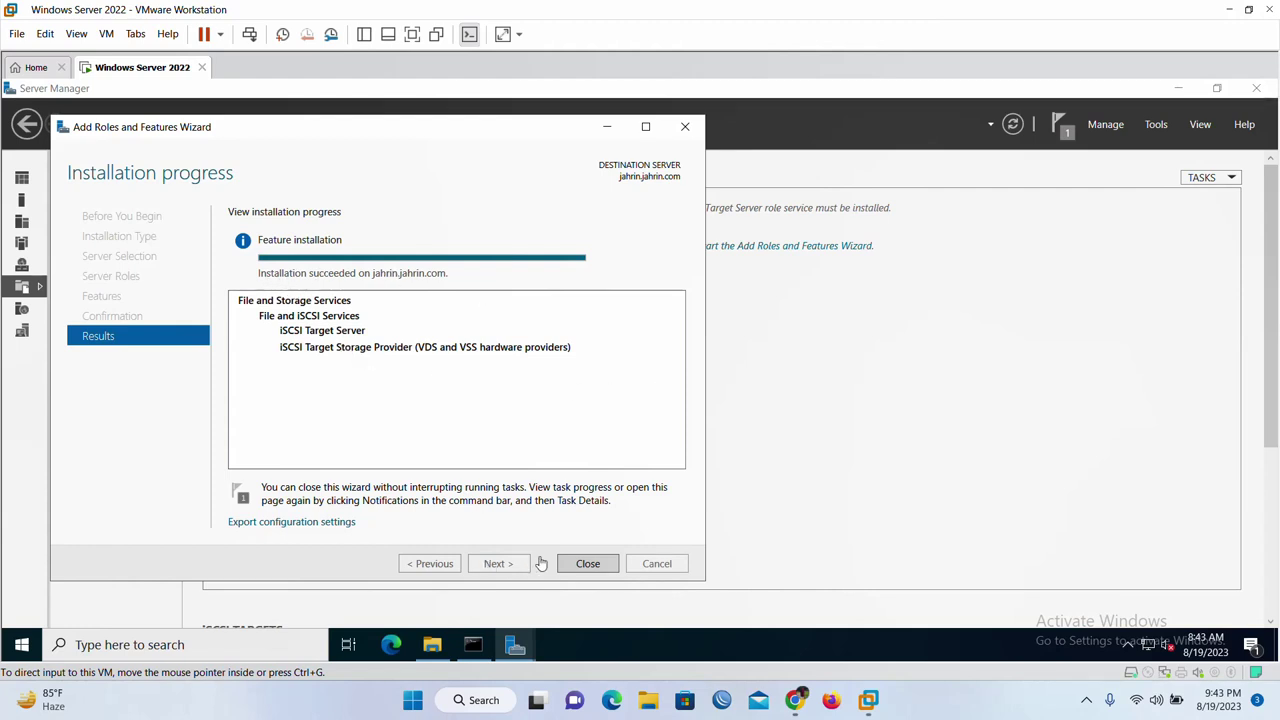
Close the roles installation wizard and start the New iSCSI Virtual Disk Wizard in a maximized window.
{"action": "left_click", "coordinate": [586, 565]}
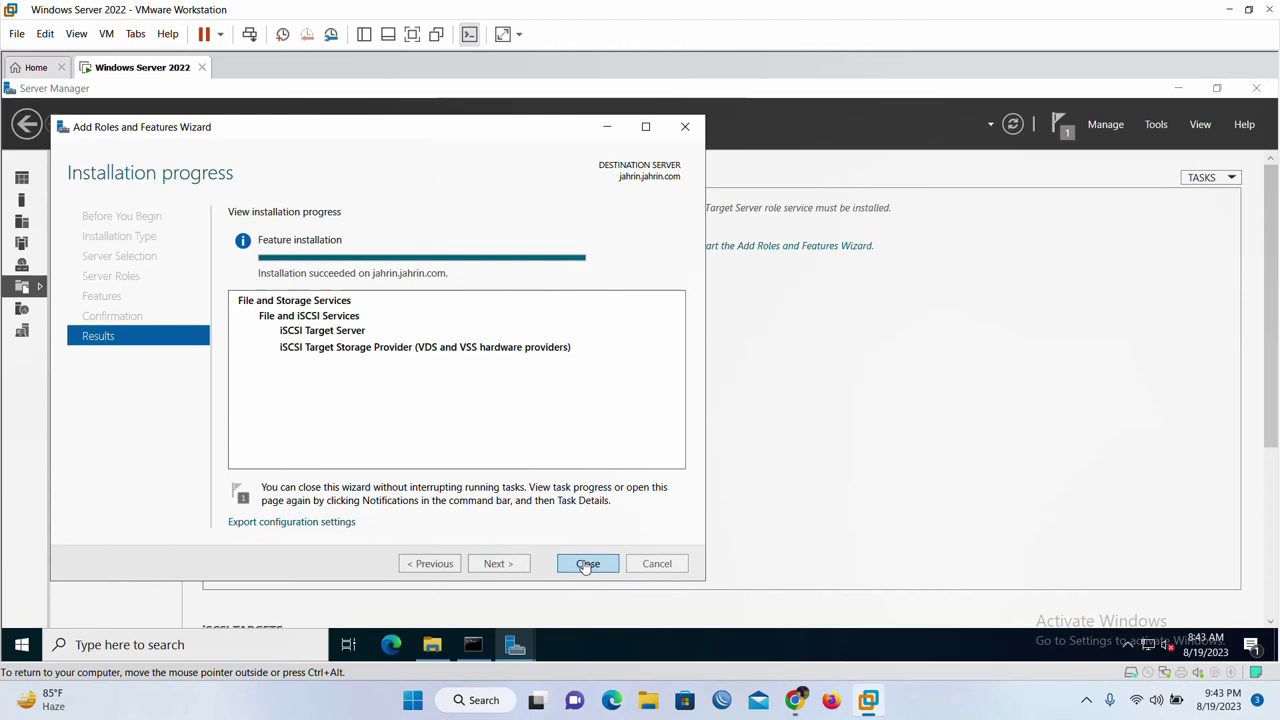
{"action": "left_click", "coordinate": [586, 566]}
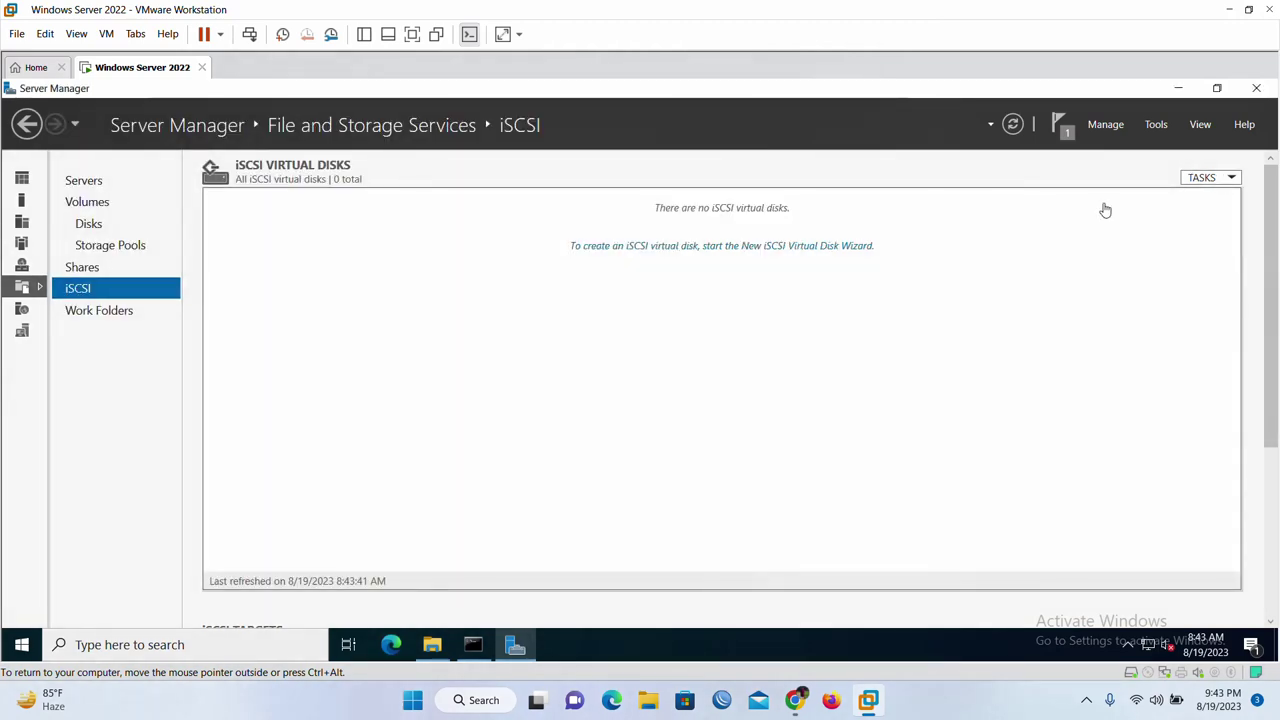
{"action": "left_click", "coordinate": [645, 246]}
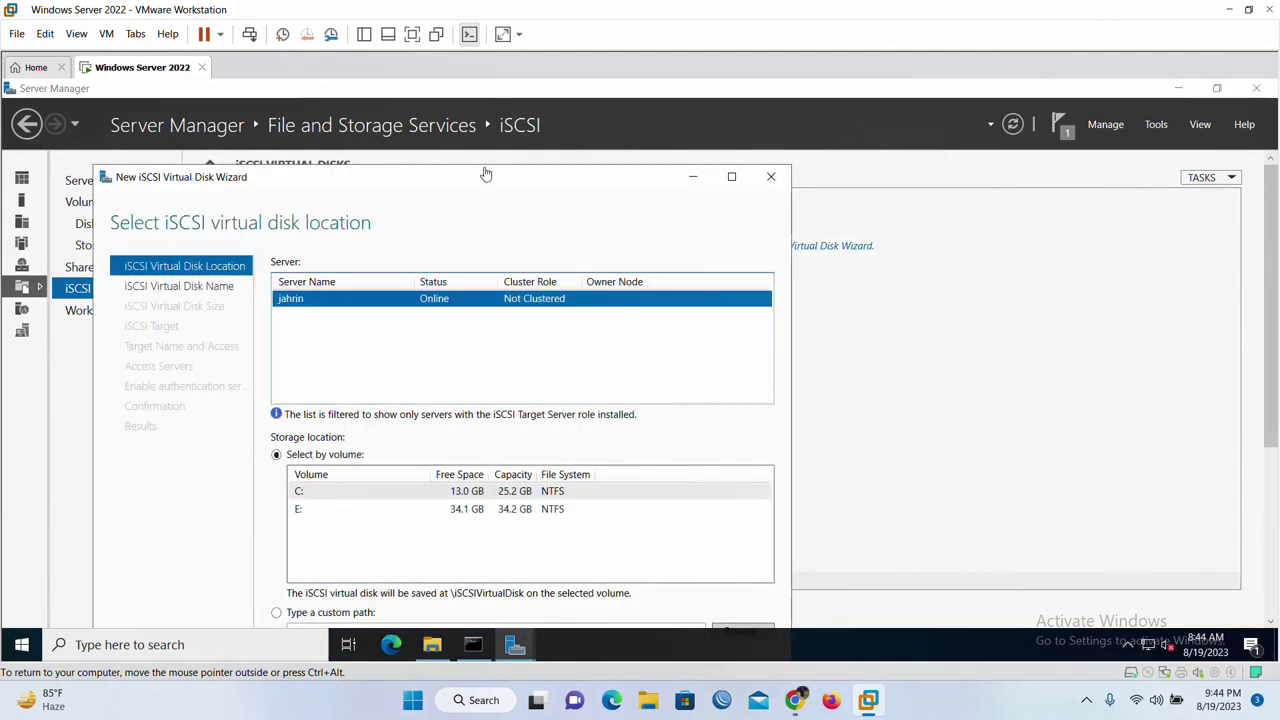
{"action": "left_click_drag", "start_coordinate": [488, 180], "coordinate": [634, 86]}
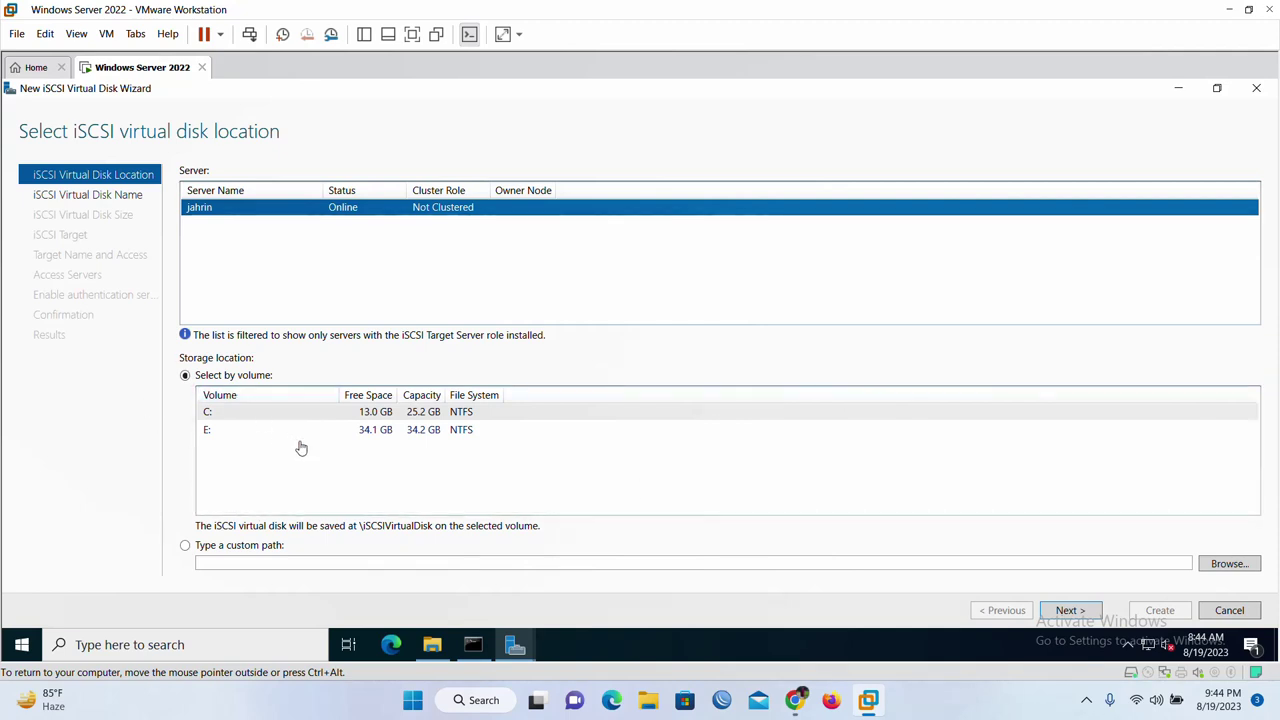
Store the iSCSI virtual disk on volume E: and name it test1, leaving the description empty.
{"action": "left_click", "coordinate": [380, 437]}
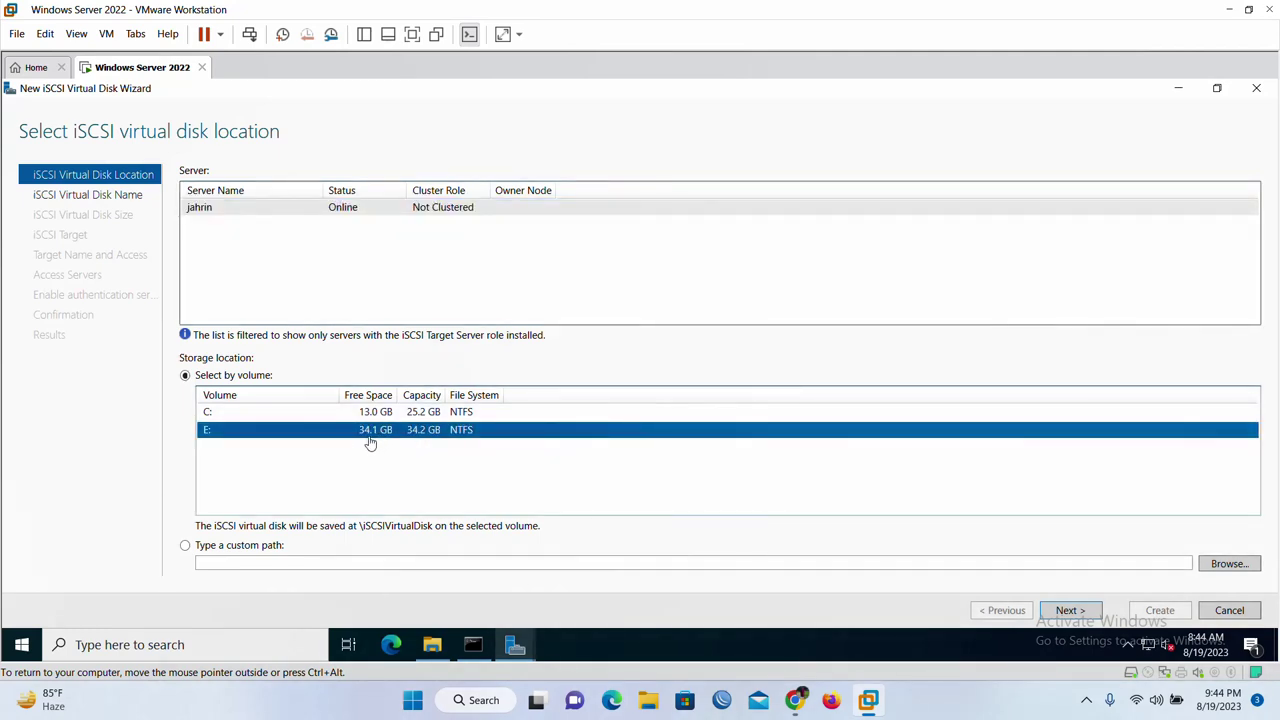
{"action": "left_click", "coordinate": [1068, 610]}
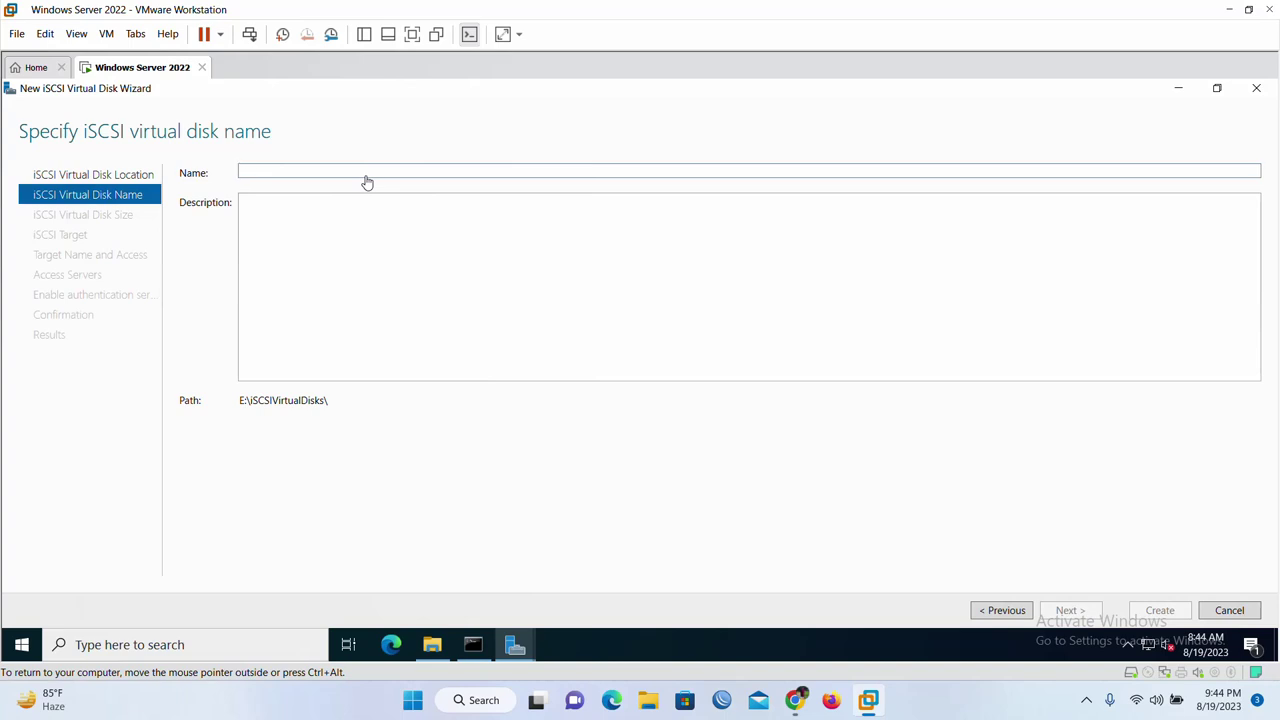
{"action": "type", "text": "tes"}
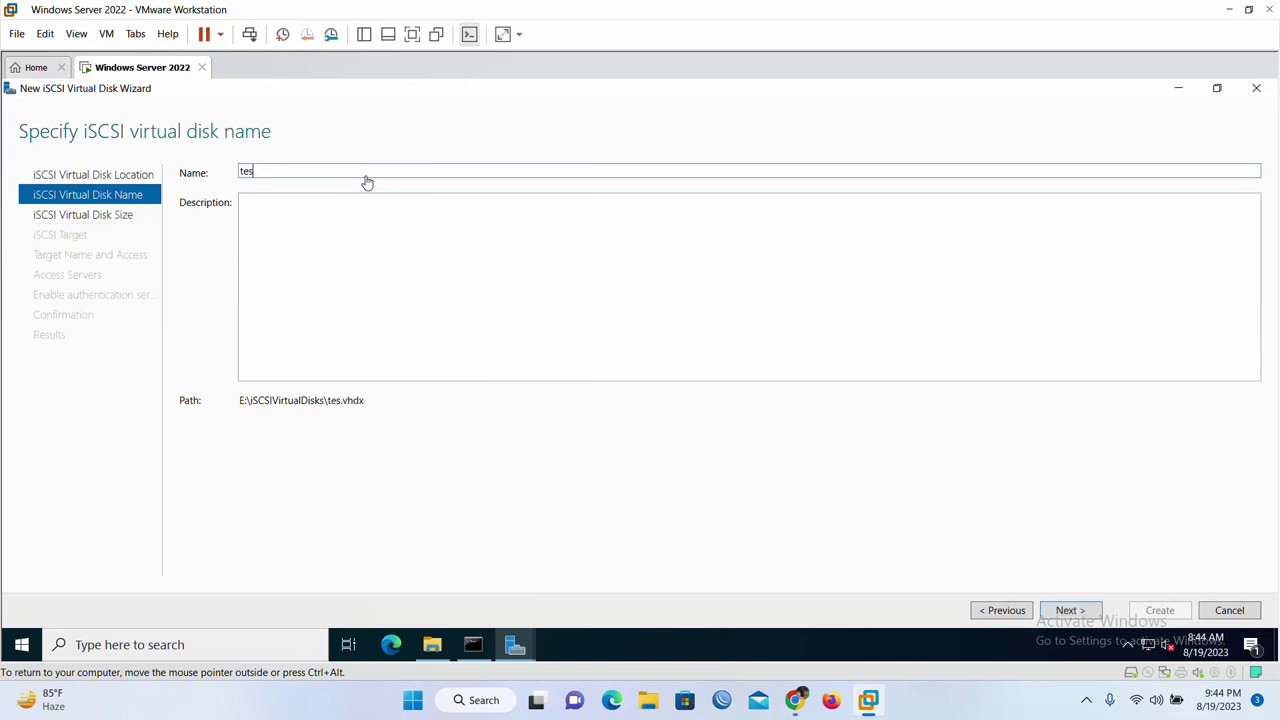
{"action": "type", "text": "t1"}
{"action": "left_click", "coordinate": [355, 300]}
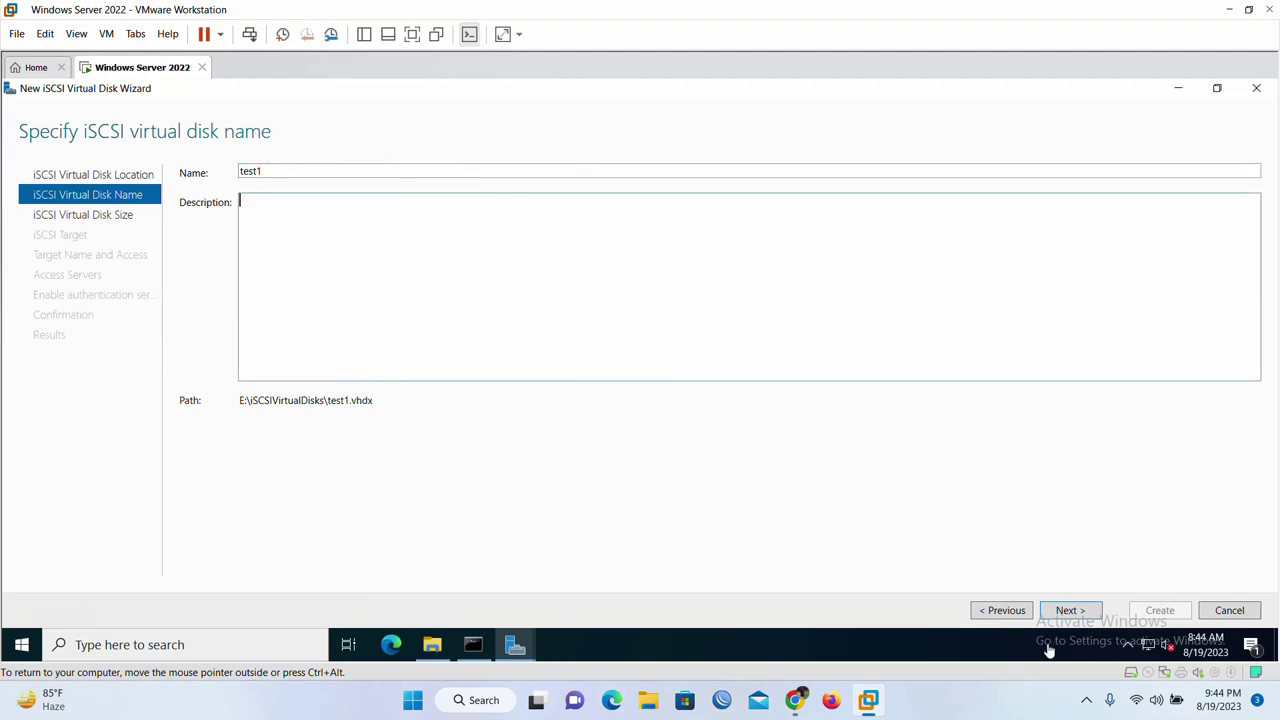
{"action": "left_click", "coordinate": [1094, 612]}
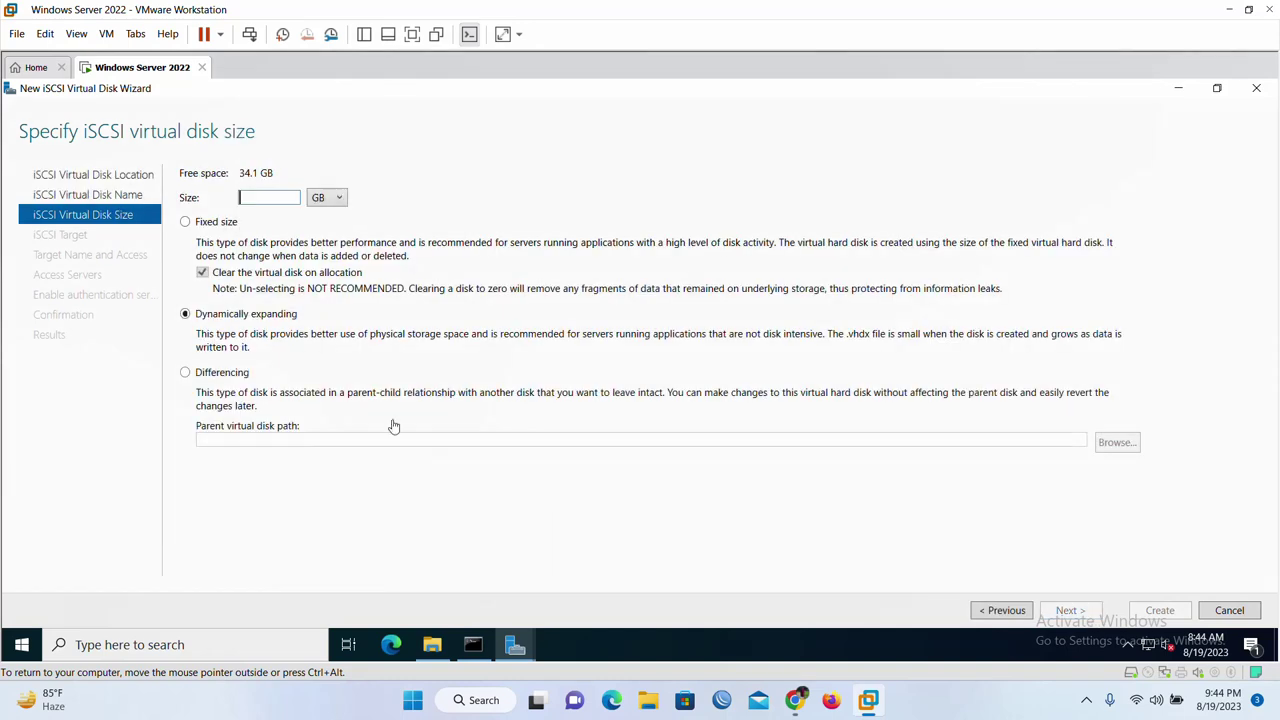
Set the virtual disk size to 15 GB with the dynamically expanding disk type.
{"action": "triple_click", "coordinate": [244, 178]}
{"action": "left_click", "coordinate": [249, 200]}
{"action": "type", "text": "1"}
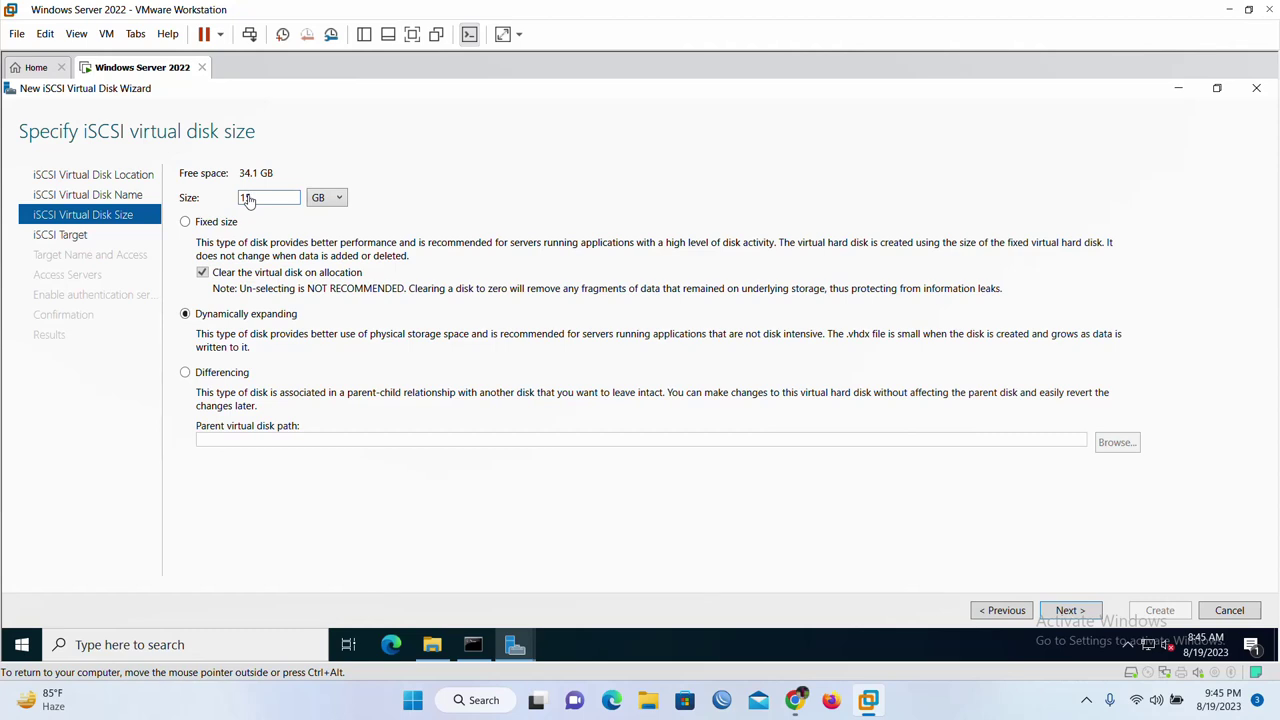
{"action": "type", "text": "5"}
{"action": "left_click", "coordinate": [186, 313]}
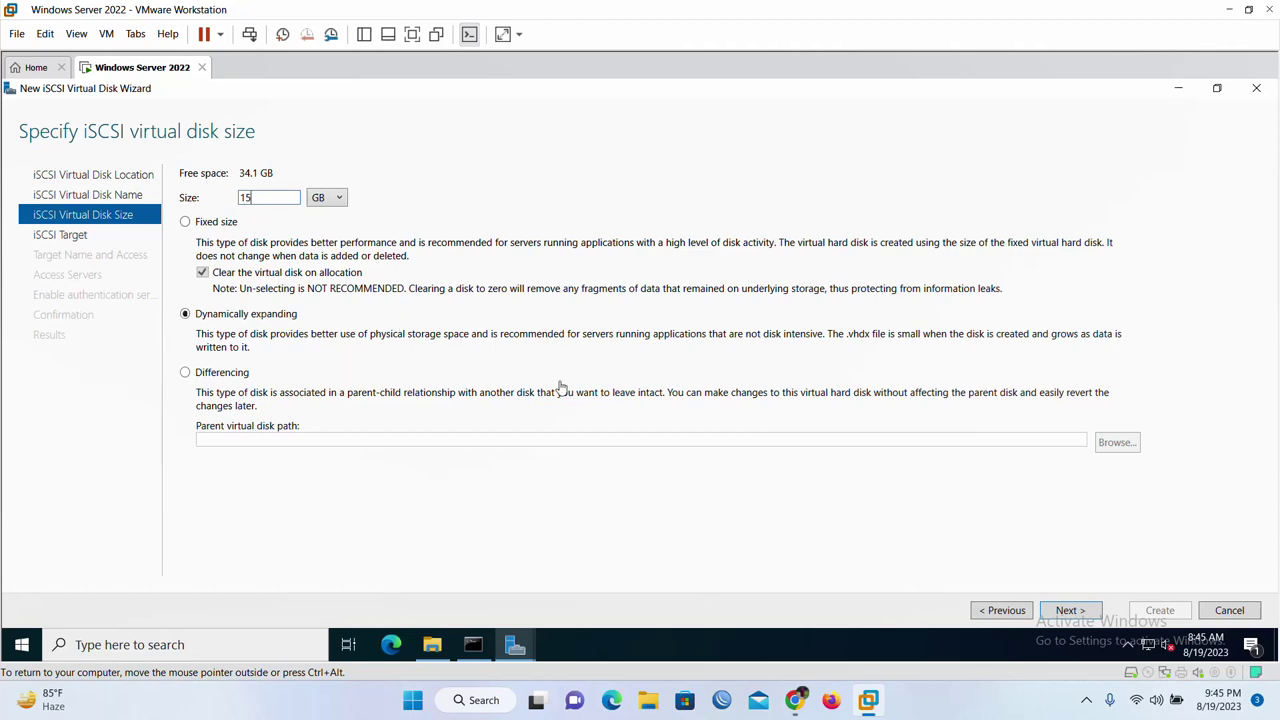
{"action": "left_click", "coordinate": [1068, 610]}
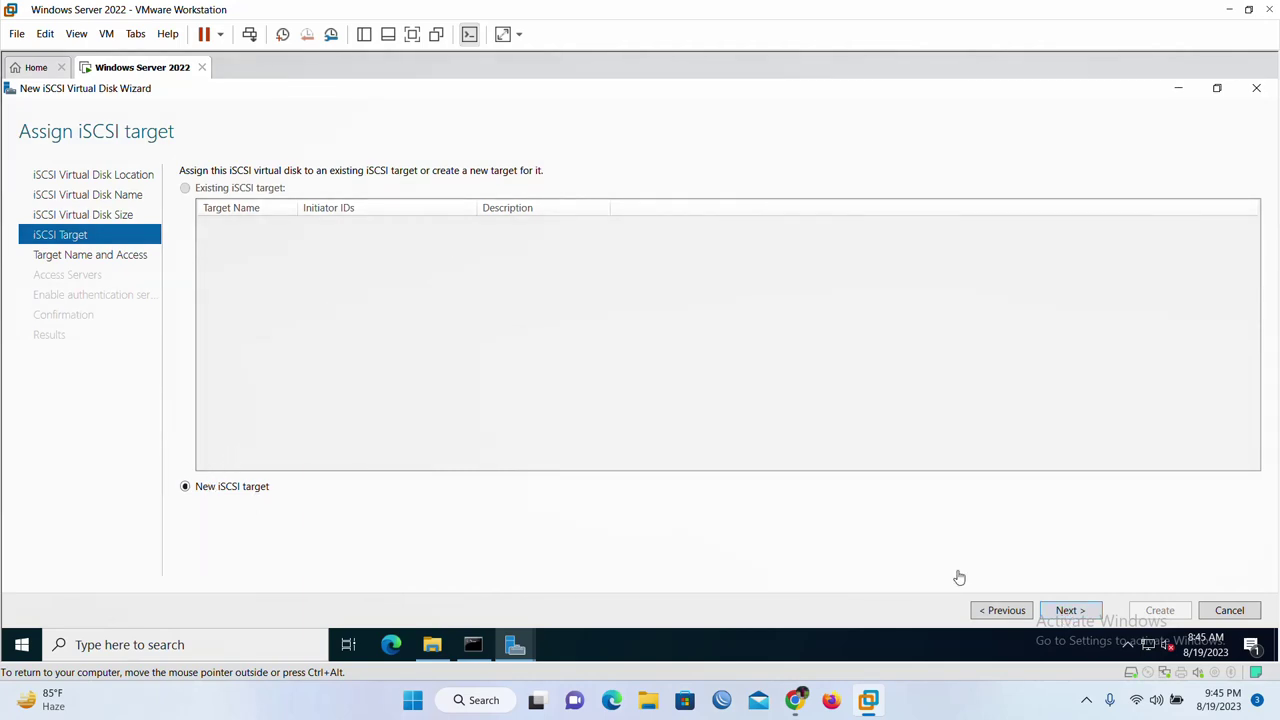
Assign the disk to a new iSCSI target named "file server", accepting the conversion of the name to file-server.
{"action": "left_click", "coordinate": [1068, 612]}
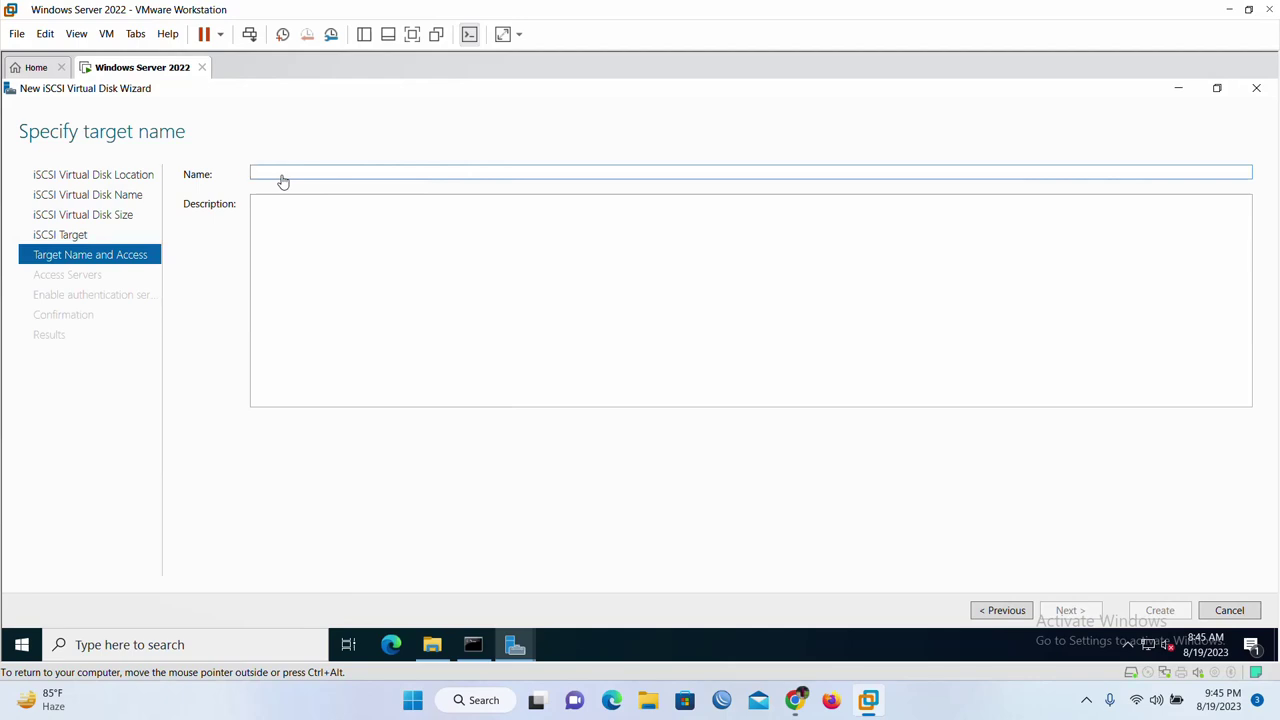
{"action": "type", "text": "ad"}
{"action": "key", "text": "BackSpace"}
{"action": "type", "text": "t"}
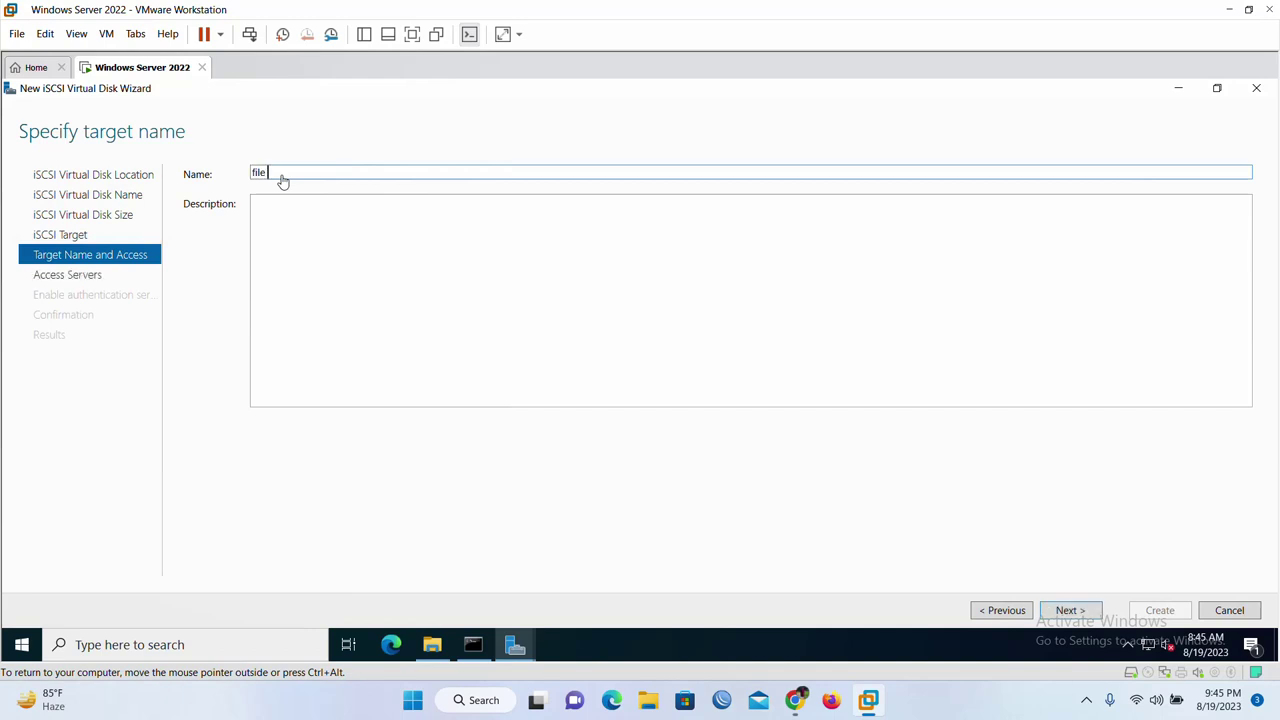
{"action": "type", "text": "ile server"}
{"action": "left_click", "coordinate": [1068, 611]}
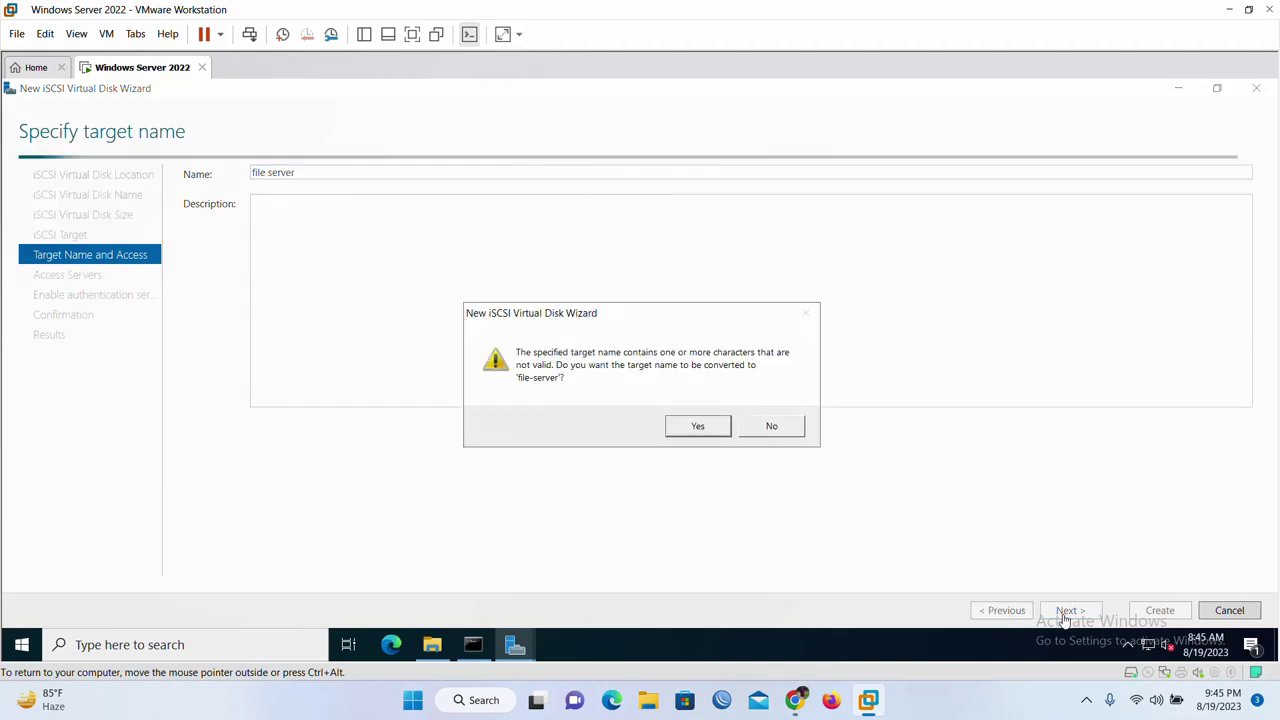
{"action": "left_click", "coordinate": [700, 427]}
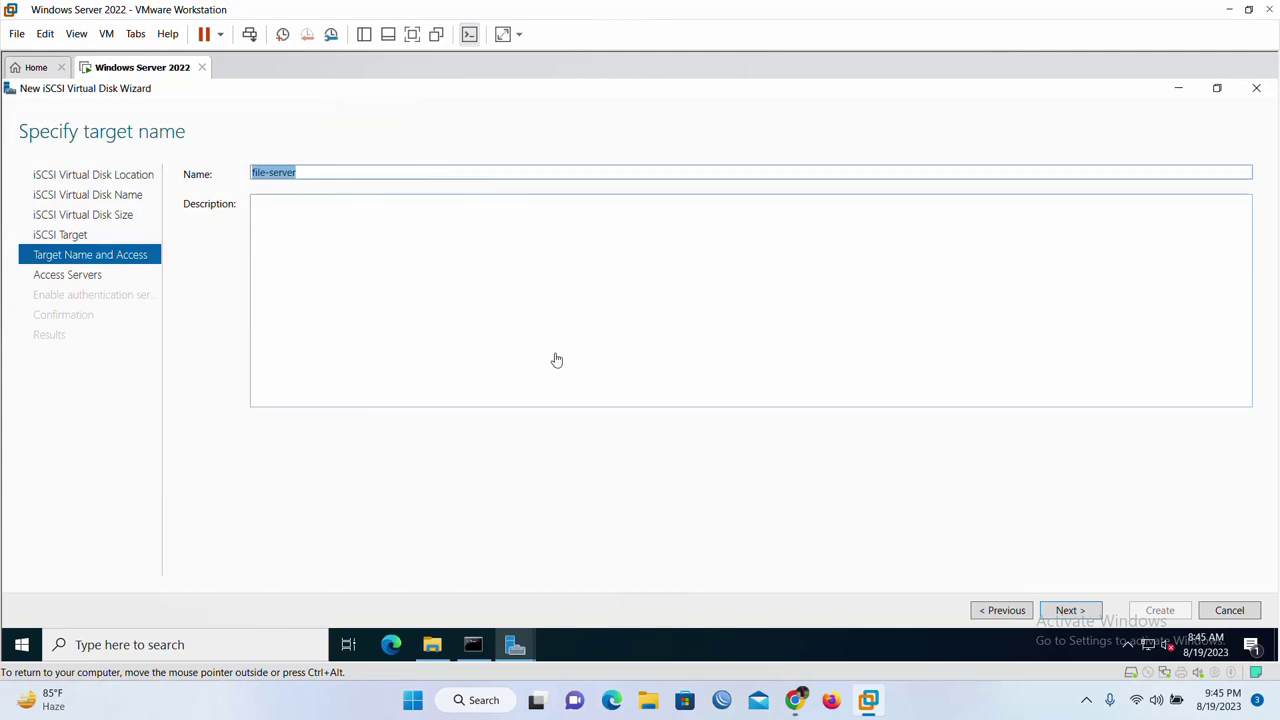
{"action": "left_click", "coordinate": [1062, 614]}
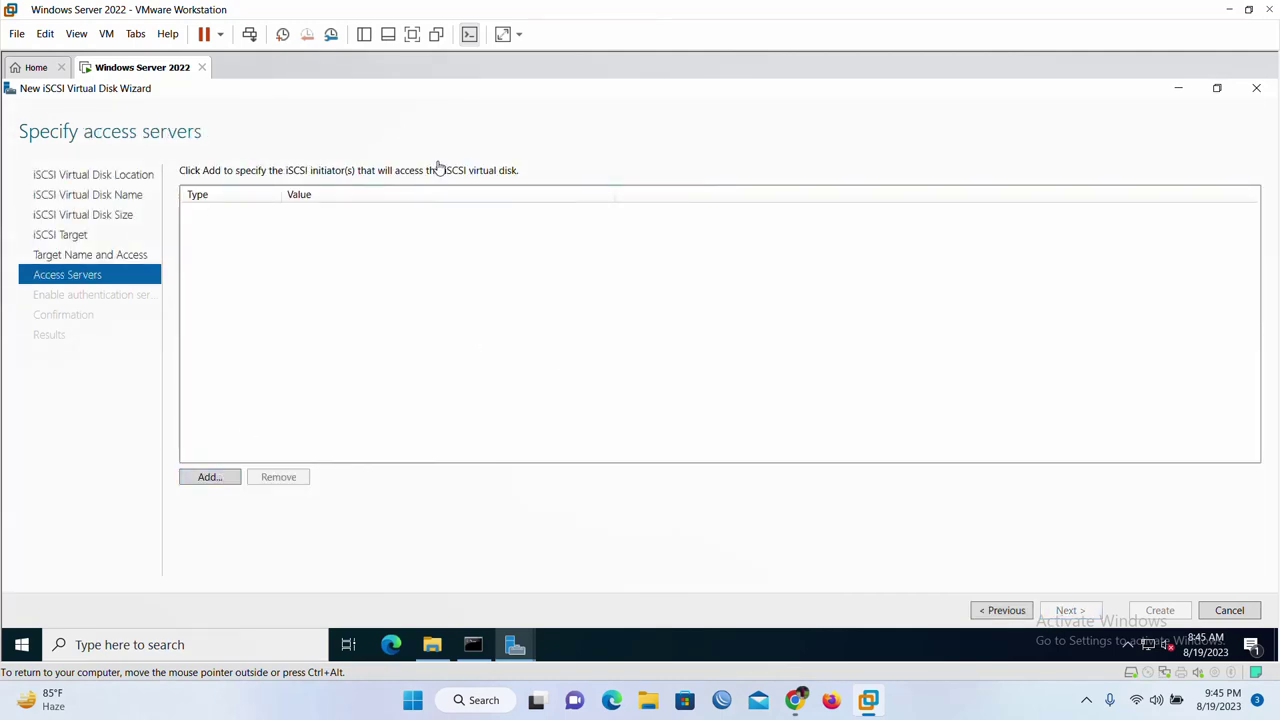
Add an access server for the target, identified by the IP Address type with the value 192.168.1.140.
{"action": "left_click", "coordinate": [208, 477]}
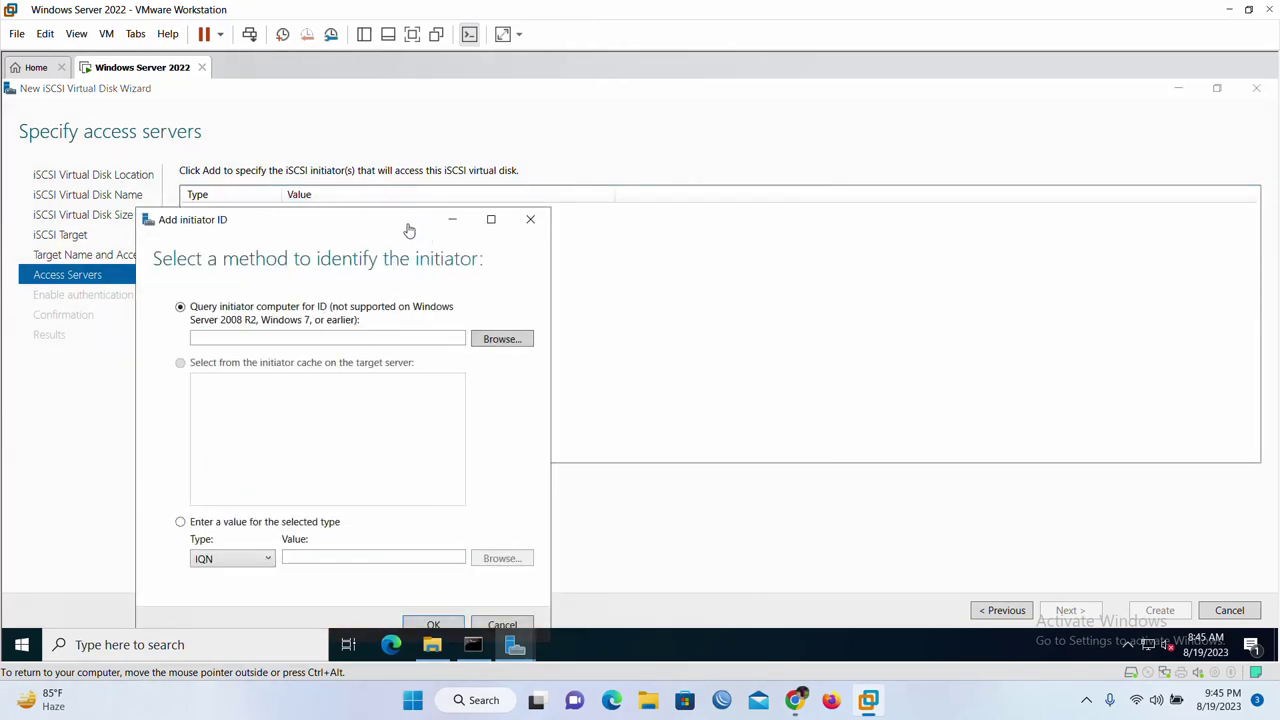
{"action": "left_click_drag", "start_coordinate": [409, 231], "coordinate": [646, 103]}
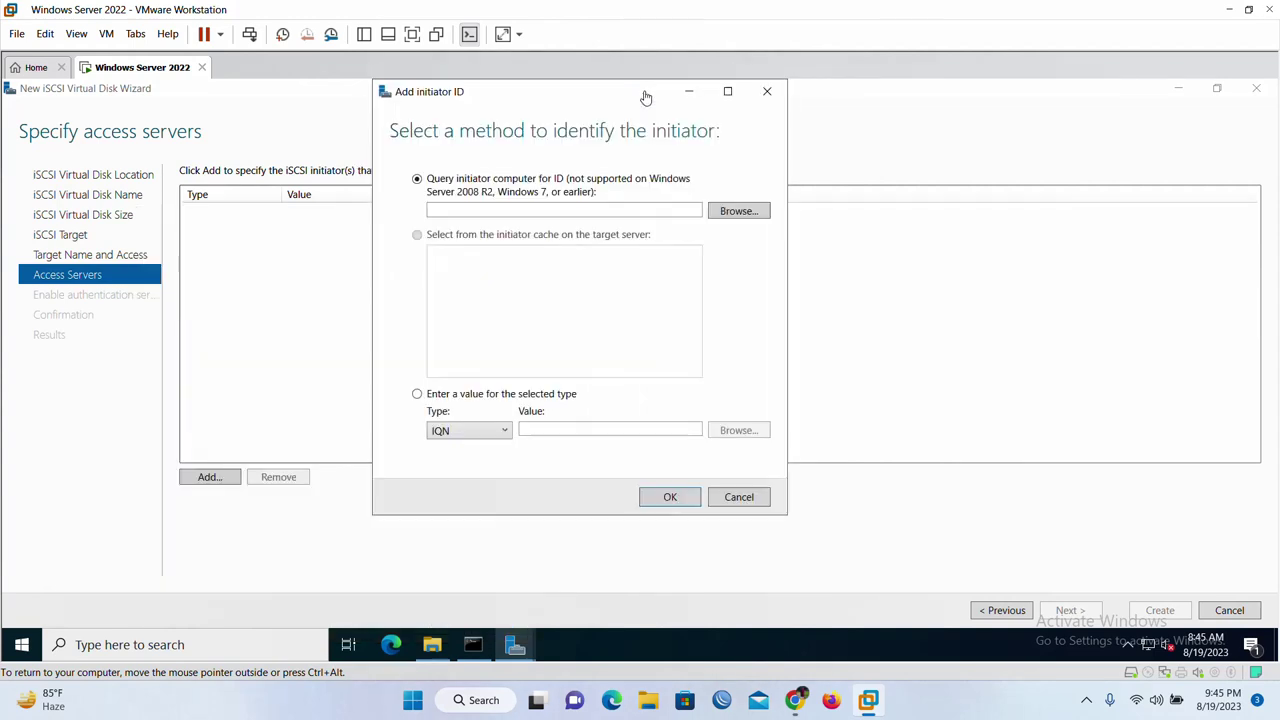
{"action": "left_click", "coordinate": [417, 395]}
{"action": "left_click", "coordinate": [502, 432]}
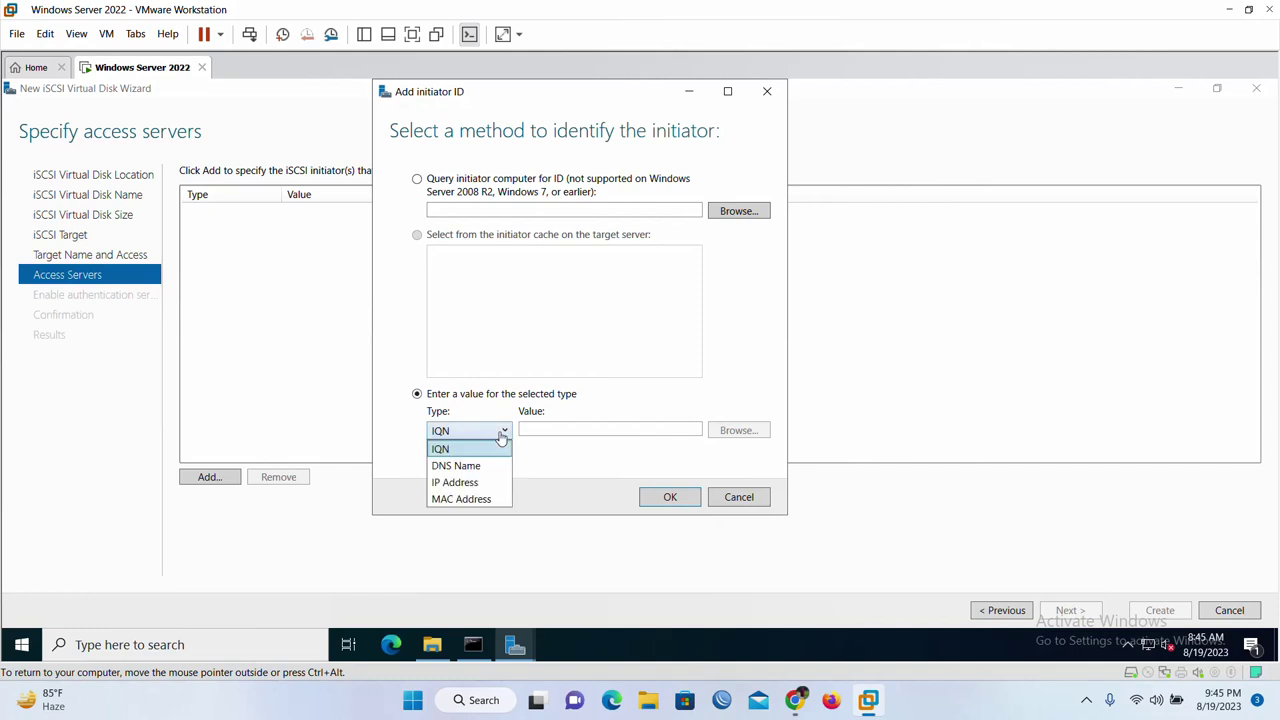
{"action": "left_click", "coordinate": [487, 484]}
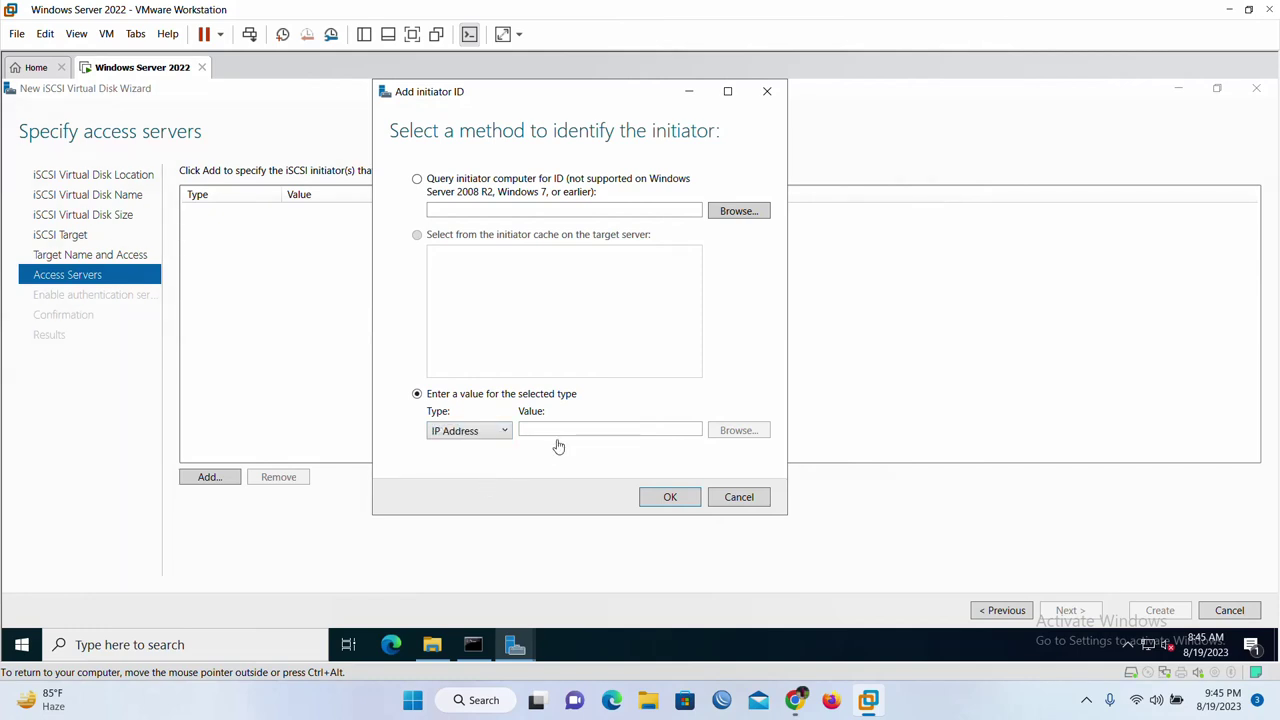
{"action": "left_click", "coordinate": [585, 438]}
{"action": "type", "text": "192.16"}
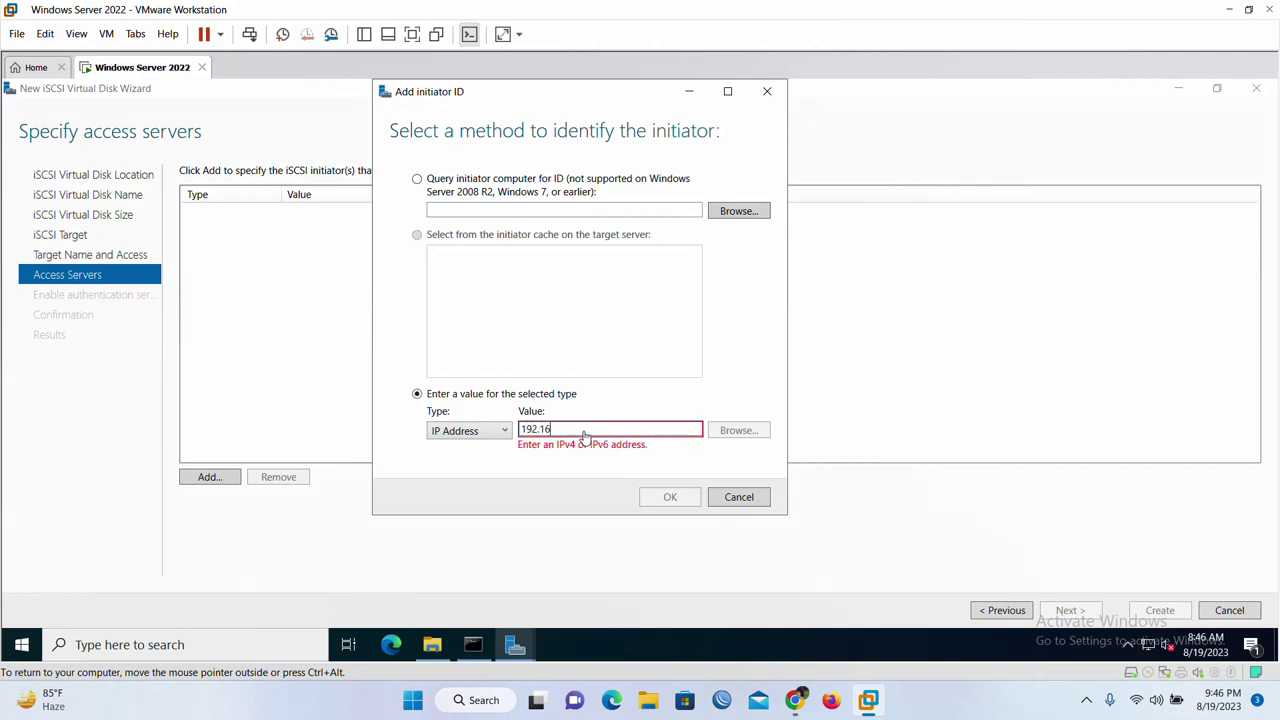
{"action": "type", "text": "8.1.140"}
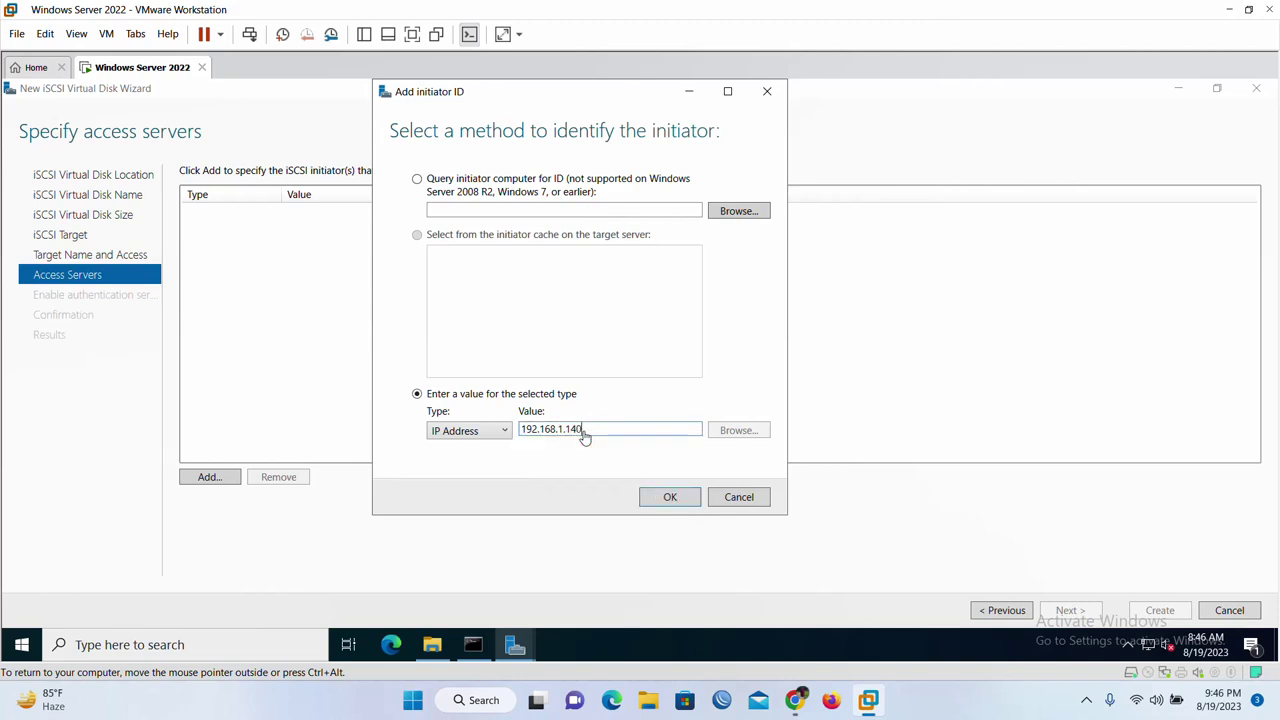
{"action": "left_click", "coordinate": [676, 503]}
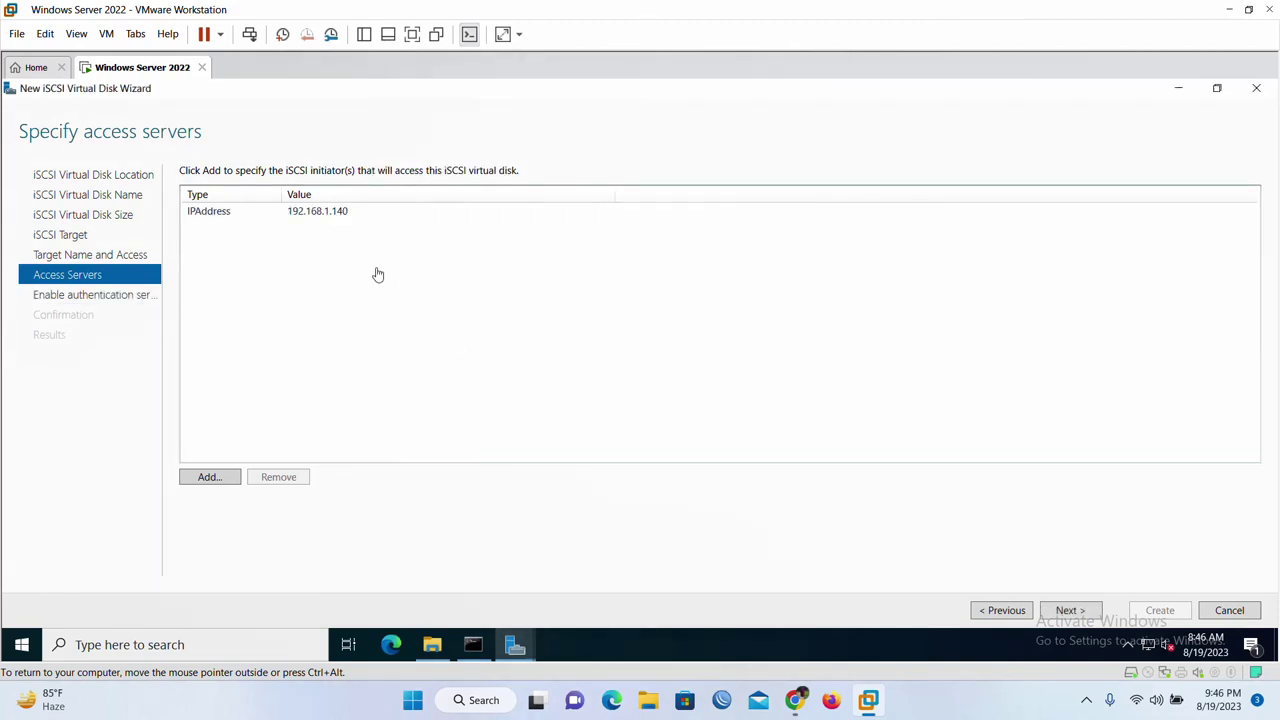
{"action": "left_click", "coordinate": [303, 219]}
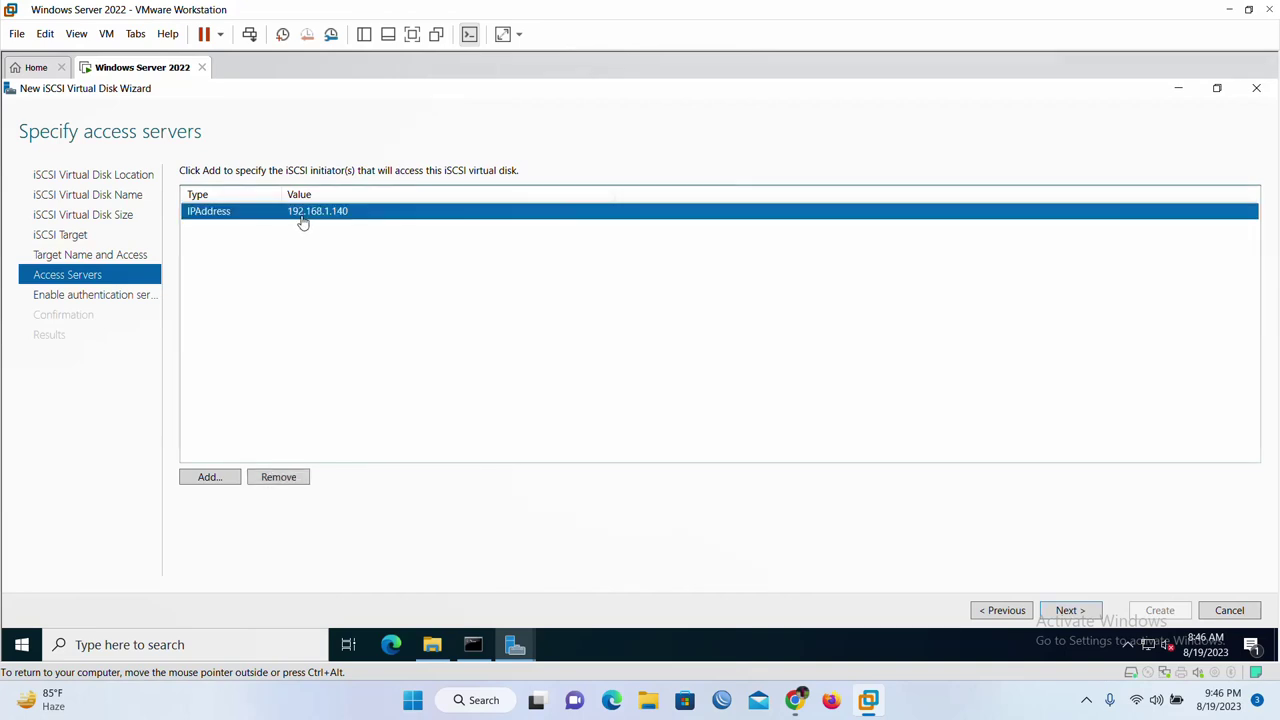
Leave CHAP and reverse CHAP disabled, create the iSCSI virtual disk, and close the wizard.
{"action": "left_click", "coordinate": [1067, 611]}
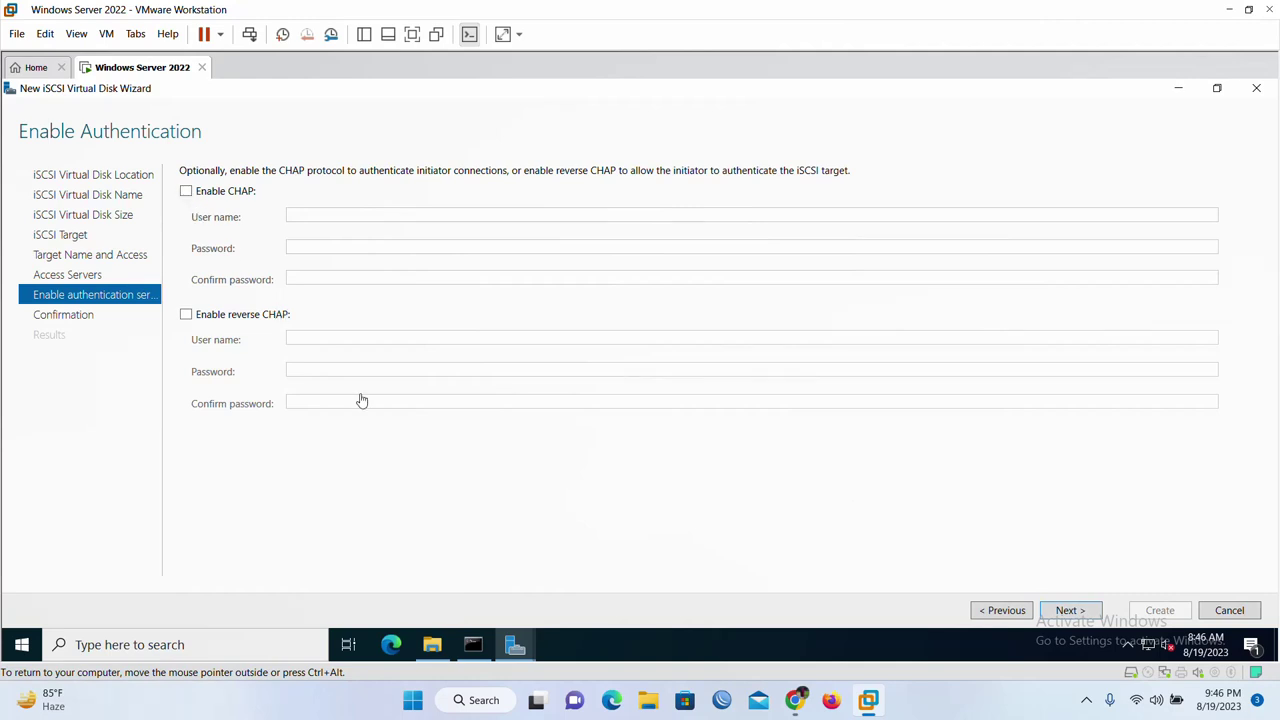
{"action": "left_click", "coordinate": [1067, 611]}
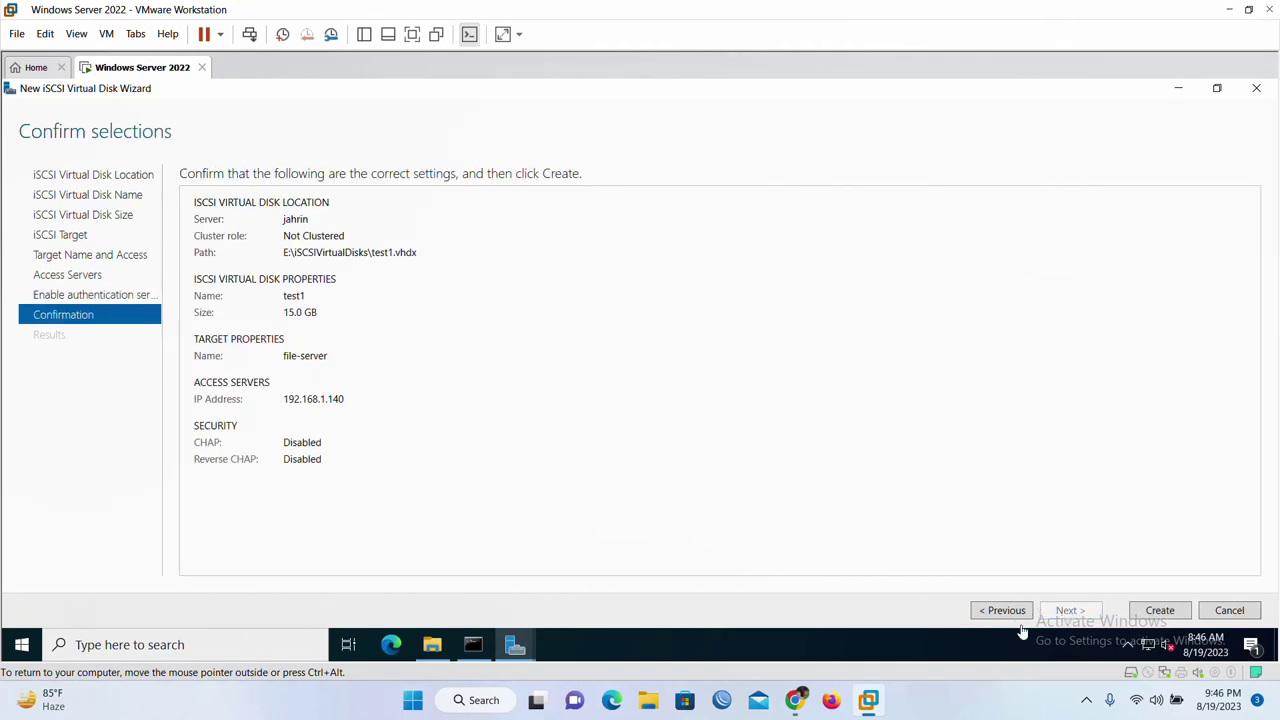
{"action": "left_click", "coordinate": [1157, 613]}
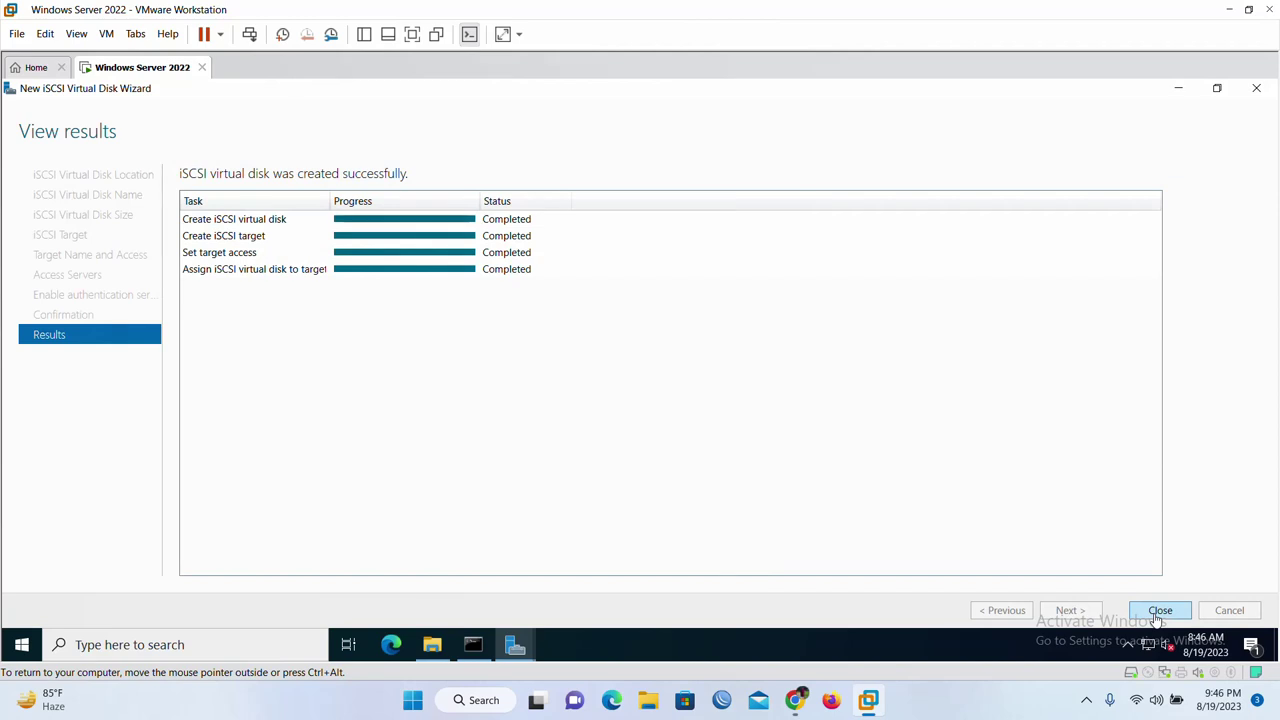
{"action": "left_click", "coordinate": [1159, 610]}
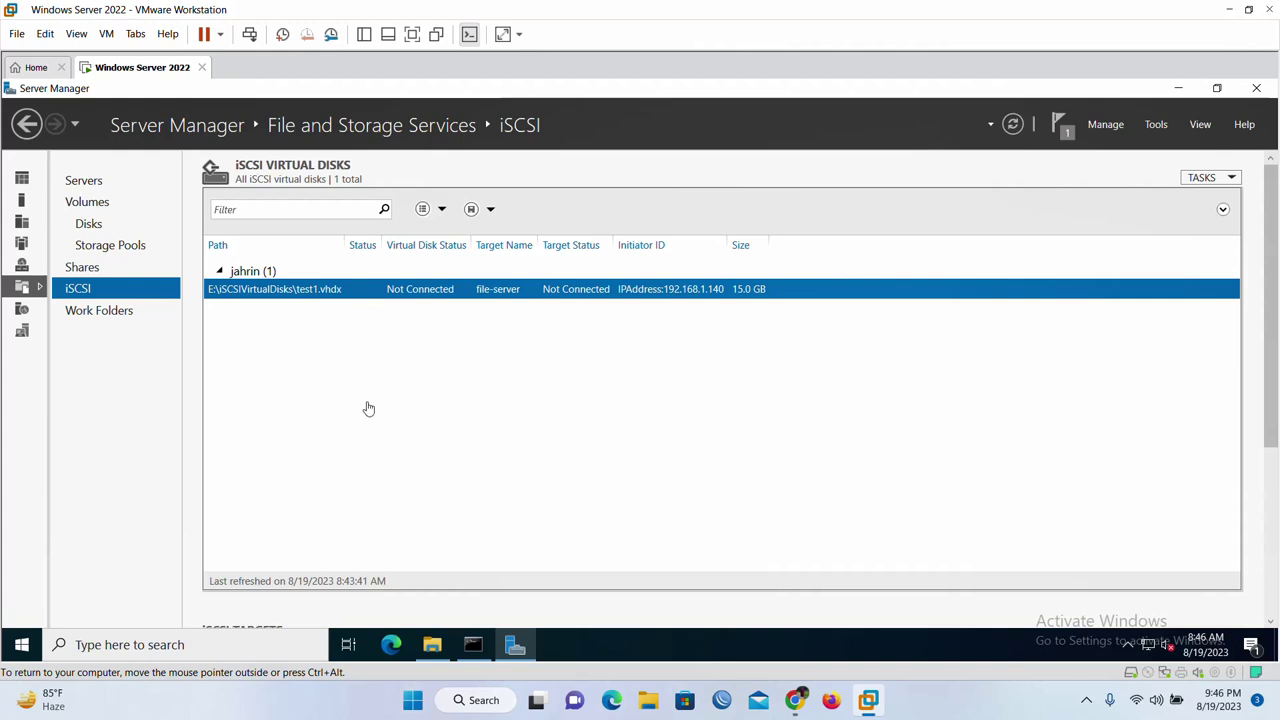
Check in File Explorer the test1 disk file inside the iSCSIVirtualDisks folder on volume E:, then close the window.
{"action": "mouse_move", "coordinate": [435, 661]}
{"action": "left_click", "coordinate": [430, 648]}
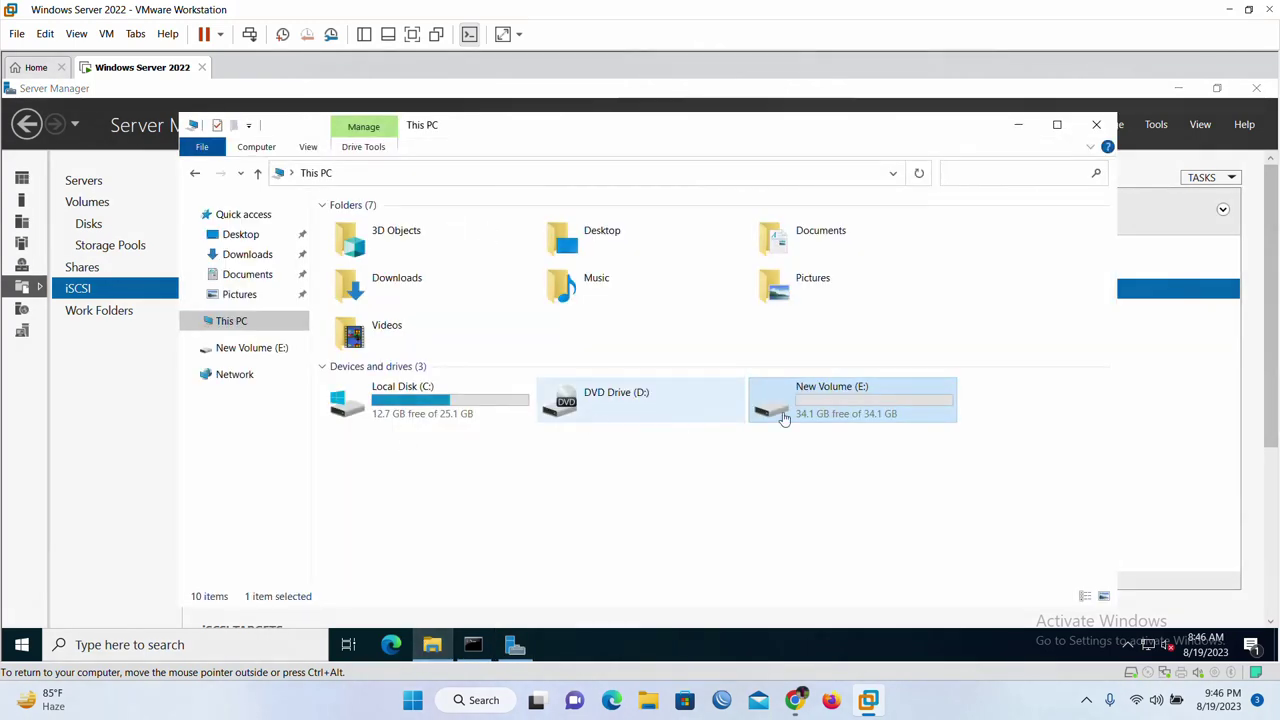
{"action": "double_click", "coordinate": [858, 420]}
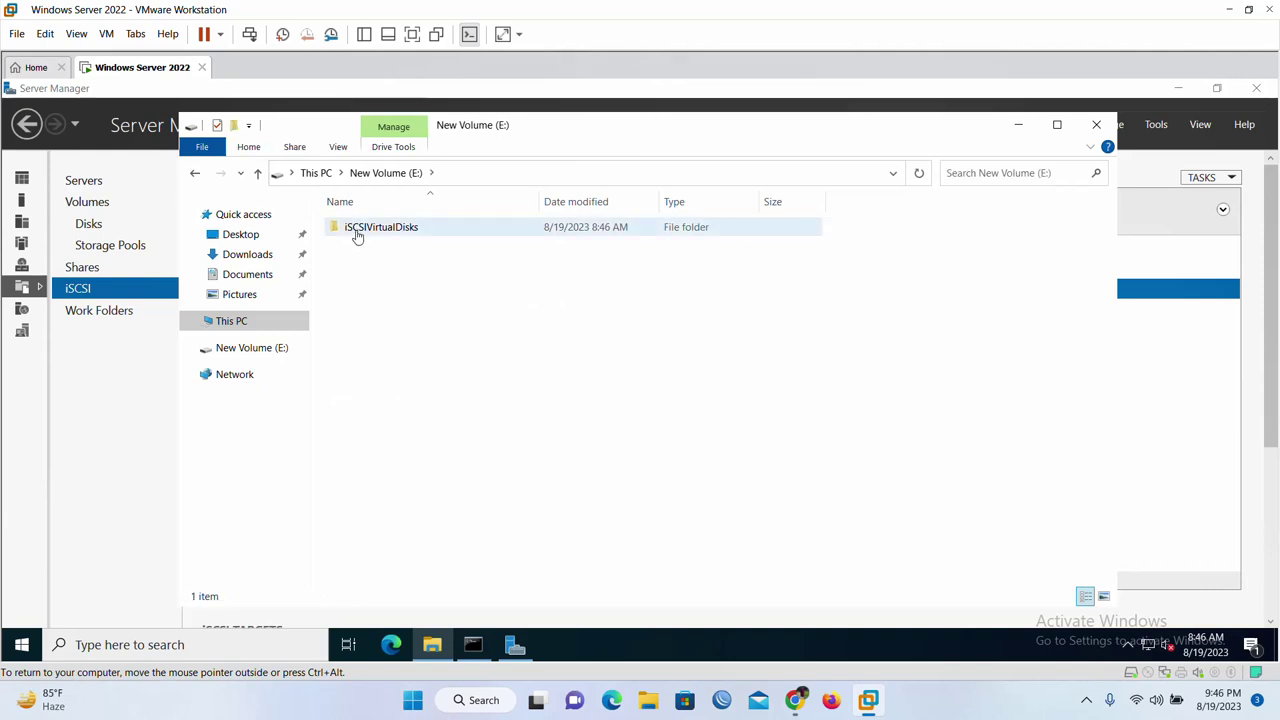
{"action": "left_click", "coordinate": [357, 233]}
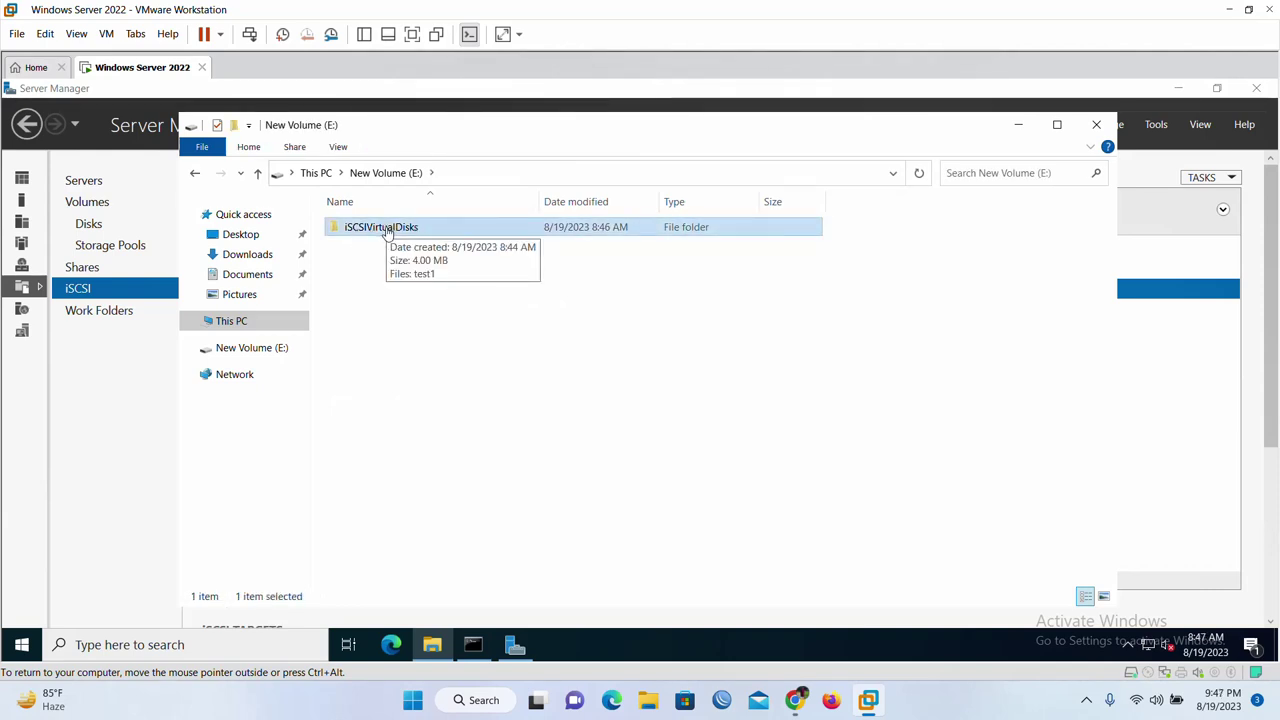
{"action": "double_click", "coordinate": [386, 232]}
{"action": "left_click", "coordinate": [385, 233]}
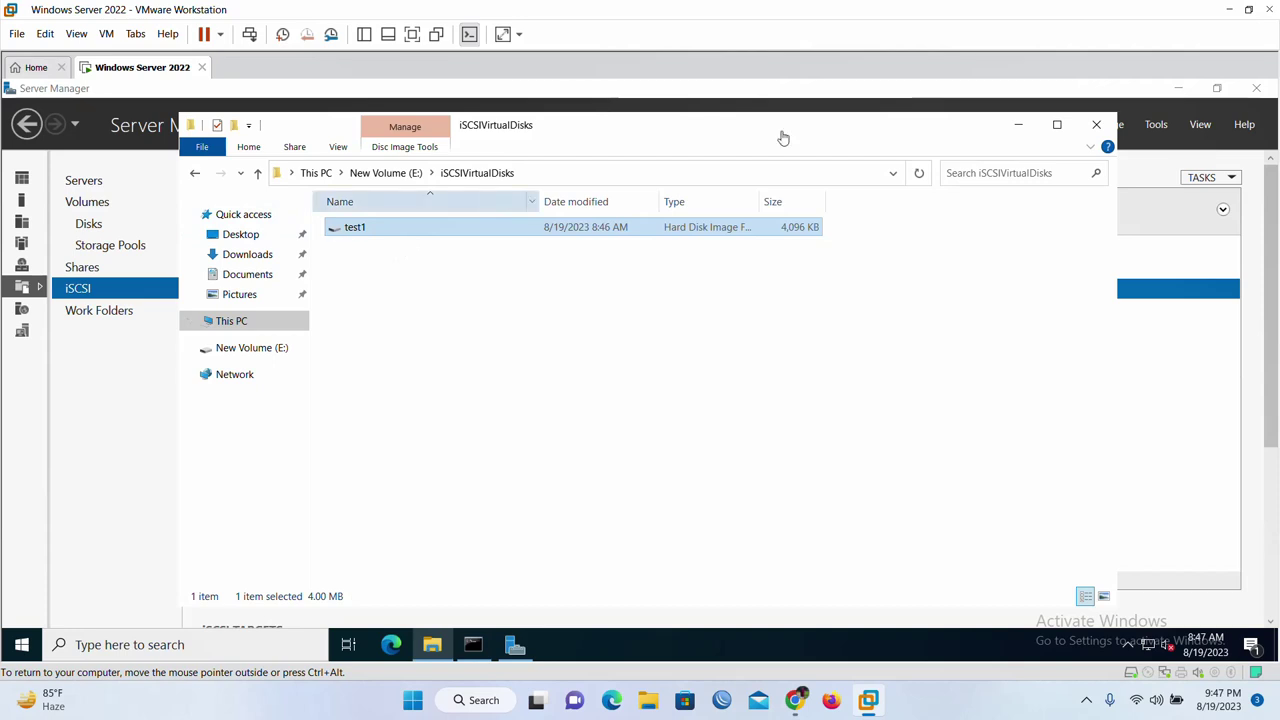
{"action": "left_click", "coordinate": [1096, 124]}
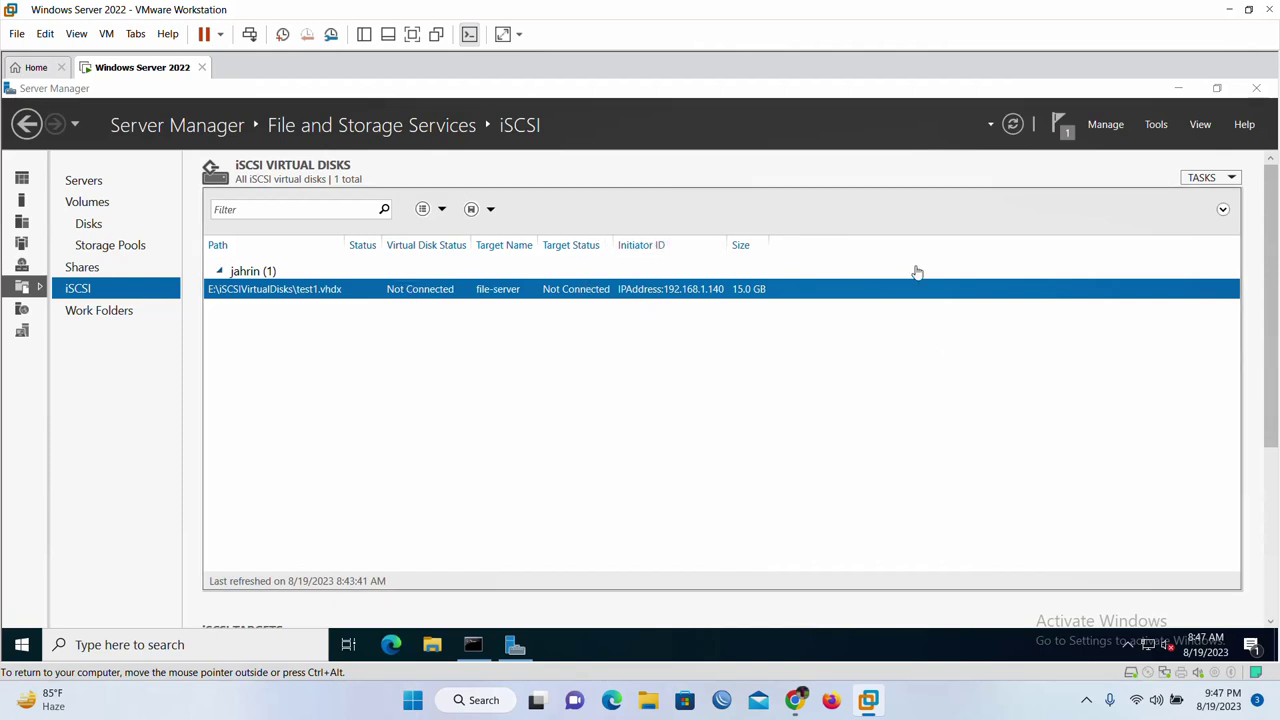
Launch the iSCSI Initiator and agree to start the Microsoft iSCSI service now and automatically at each restart.
{"action": "left_click", "coordinate": [1154, 127]}
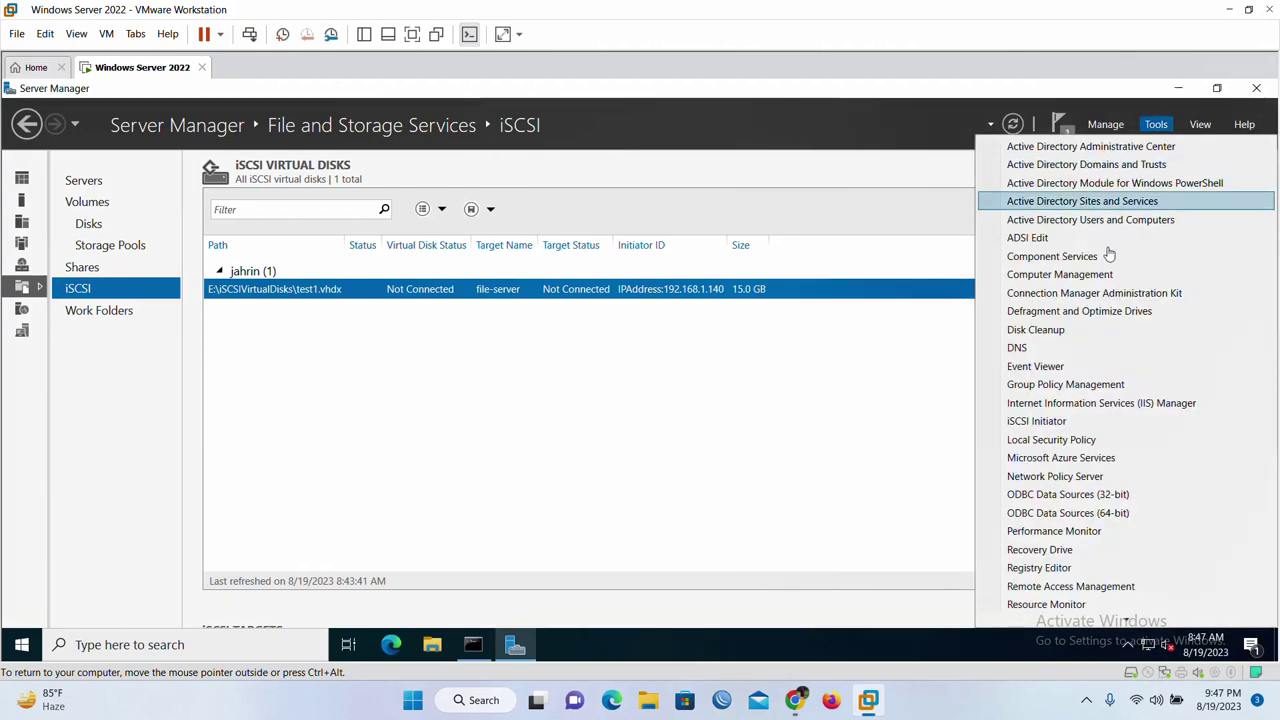
{"action": "left_click", "coordinate": [1076, 427]}
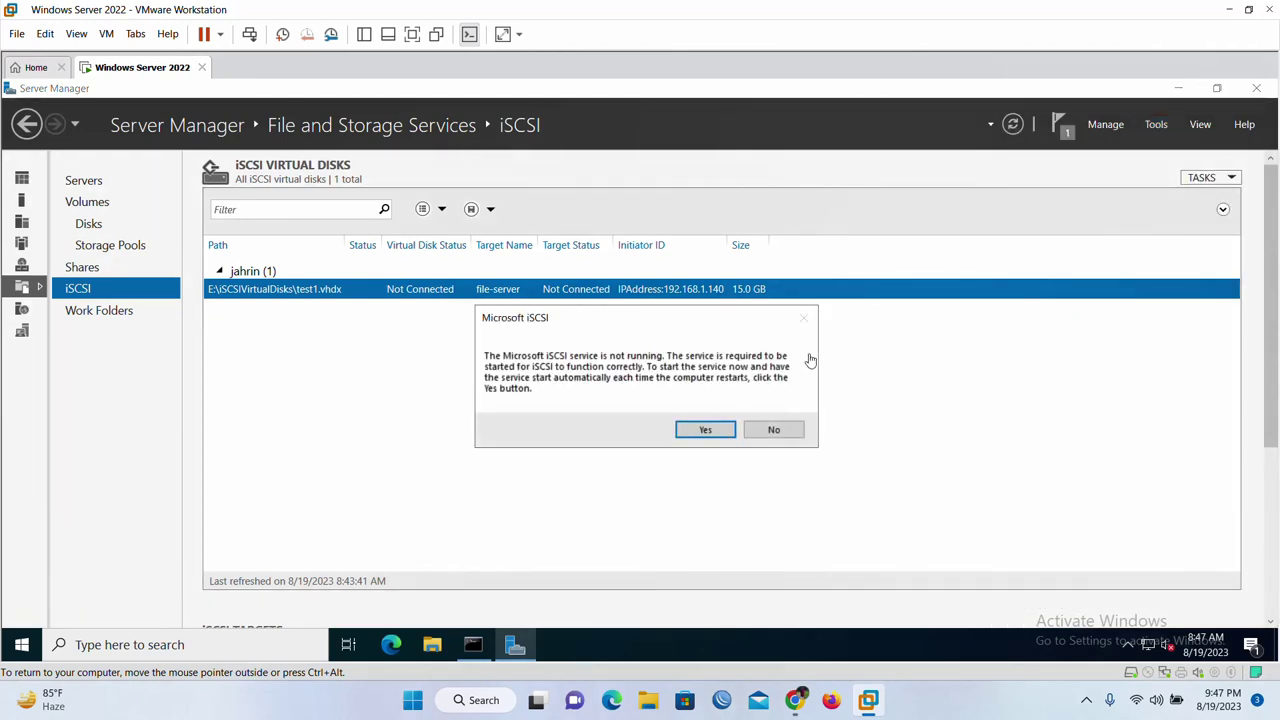
{"action": "left_click", "coordinate": [711, 432]}
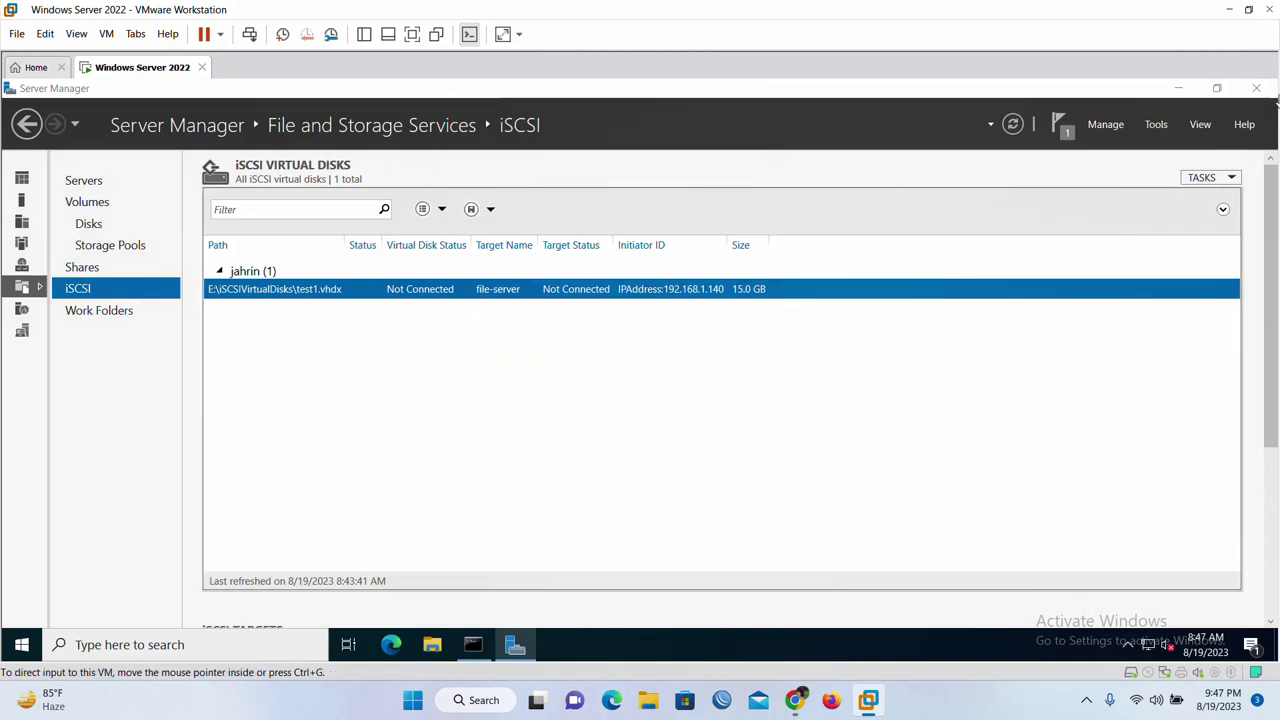
{"action": "left_click", "coordinate": [1160, 126]}
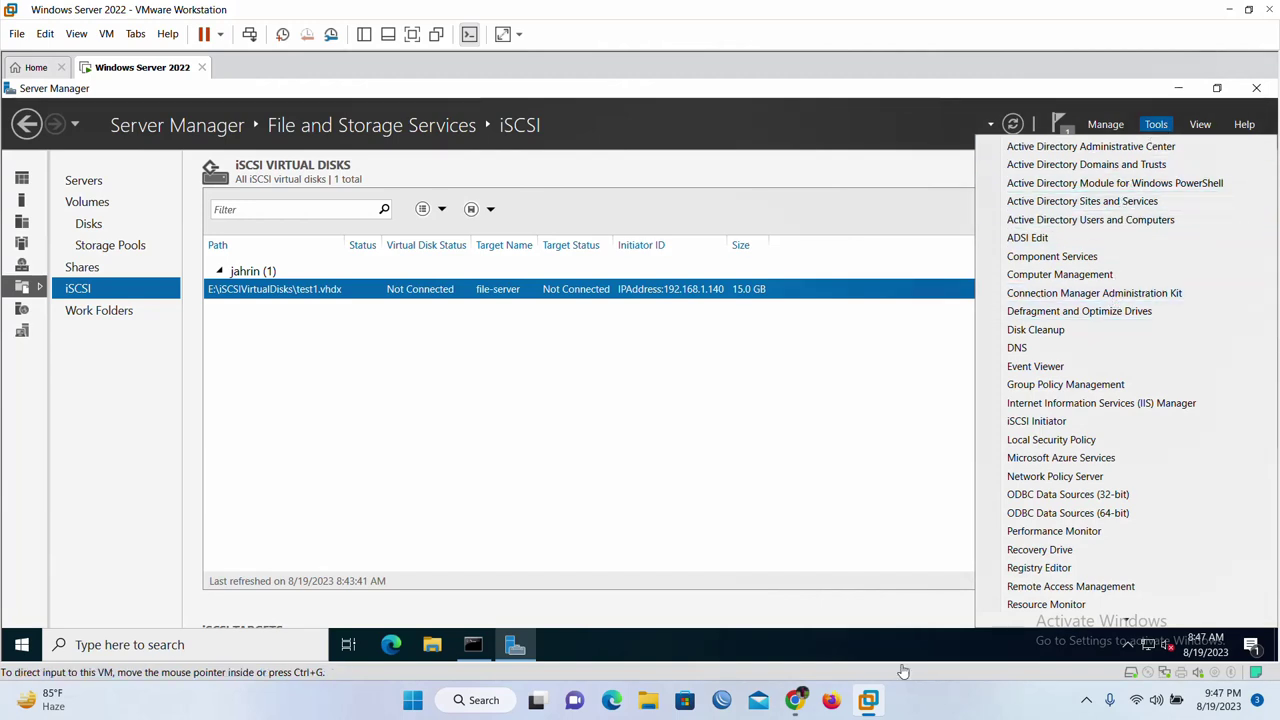
{"action": "mouse_move", "coordinate": [870, 700]}
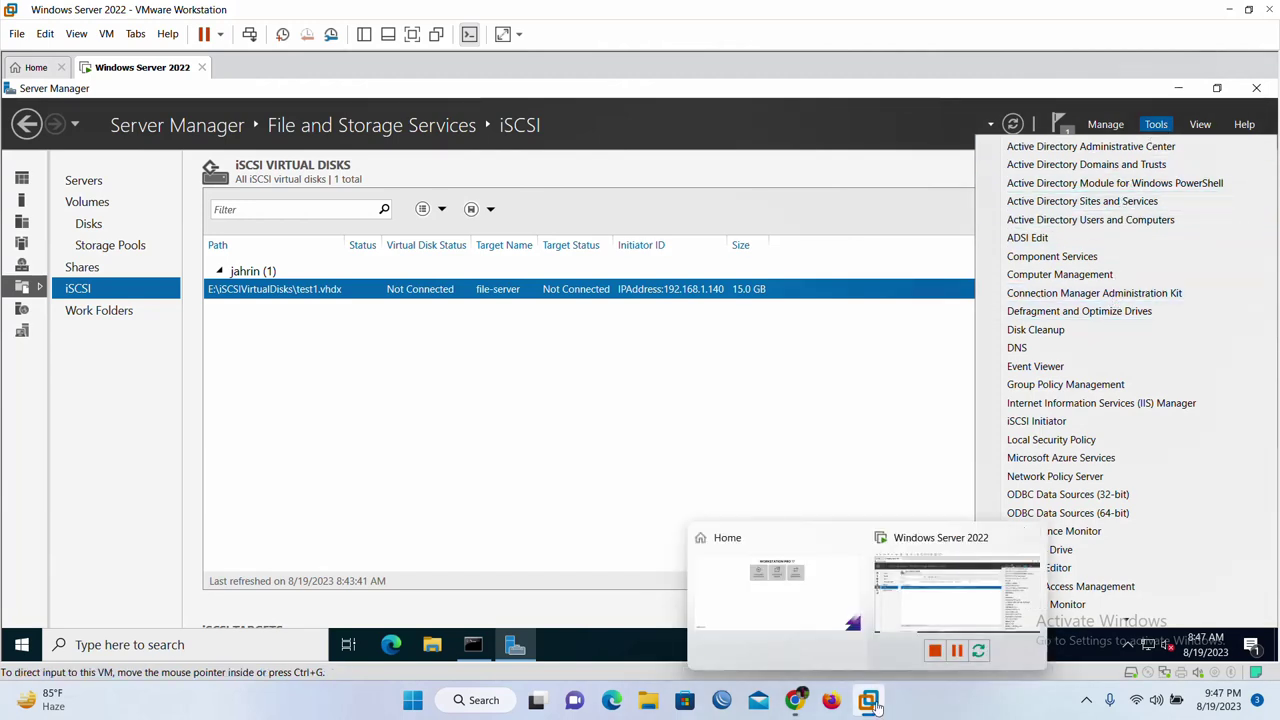
{"action": "left_click", "coordinate": [483, 483]}
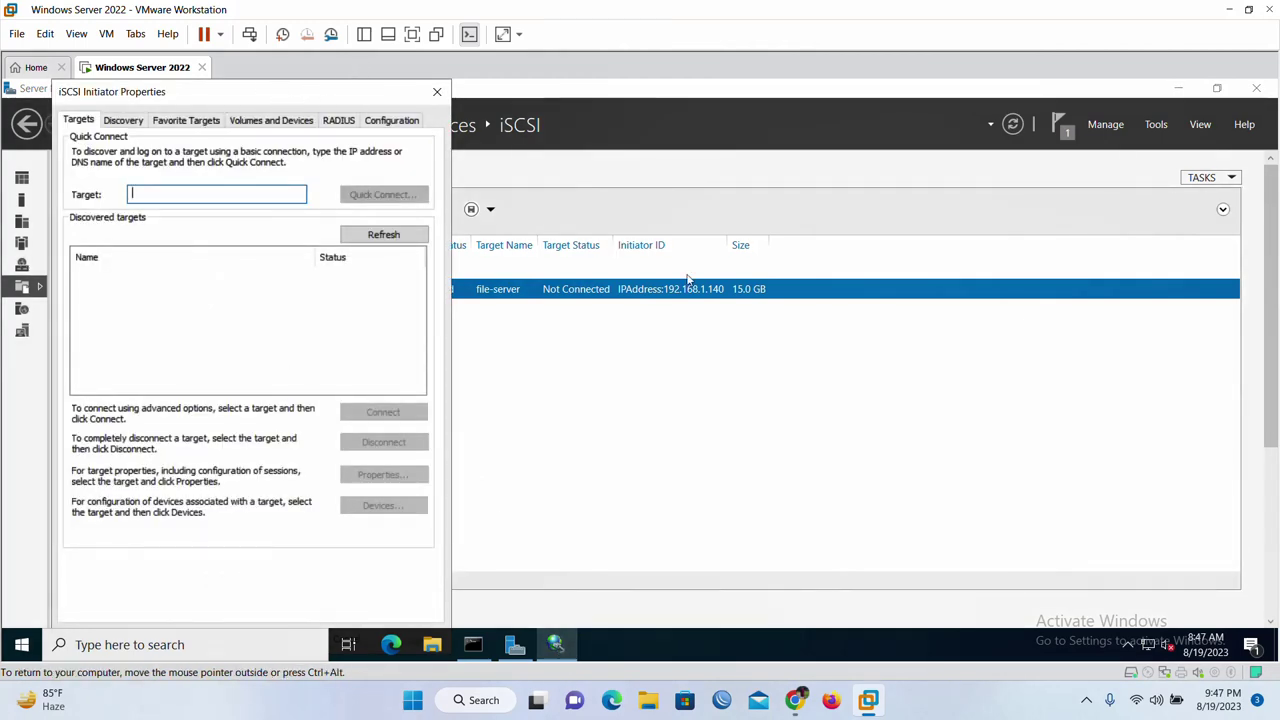
{"action": "left_click_drag", "start_coordinate": [688, 280], "coordinate": [723, 281]}
{"action": "left_click", "coordinate": [851, 278]}
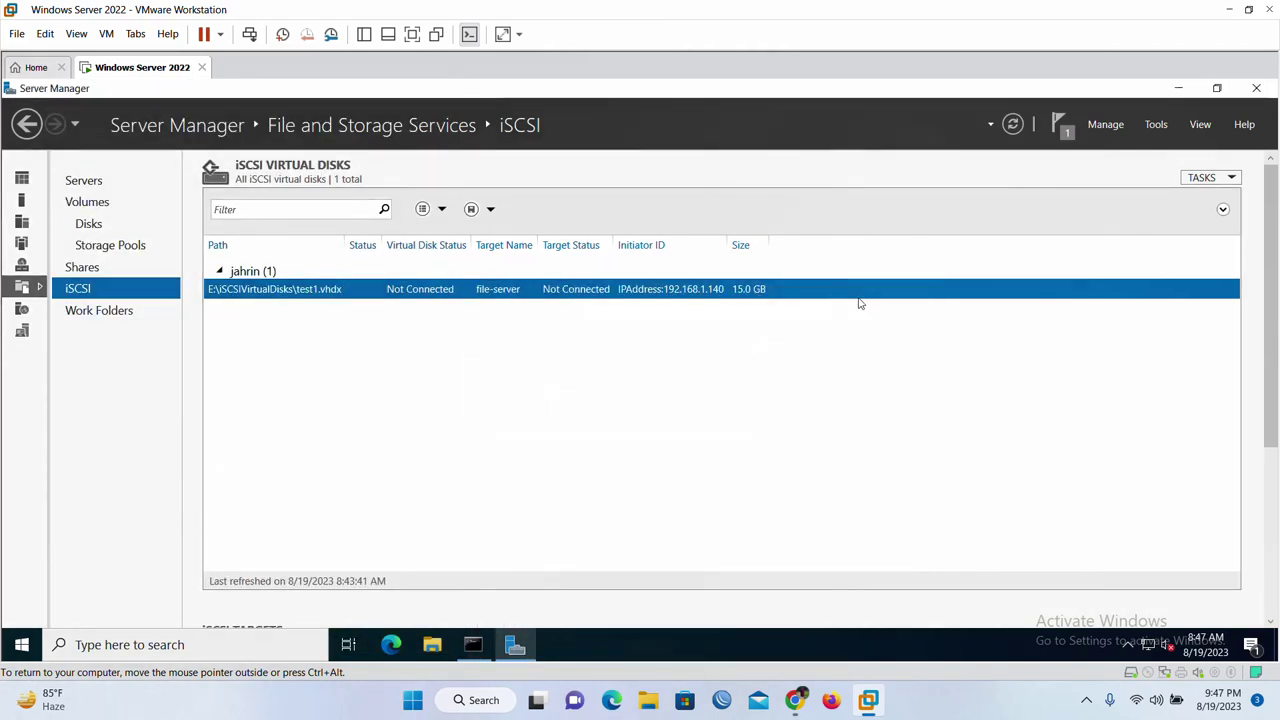
{"action": "left_click", "coordinate": [1086, 704]}
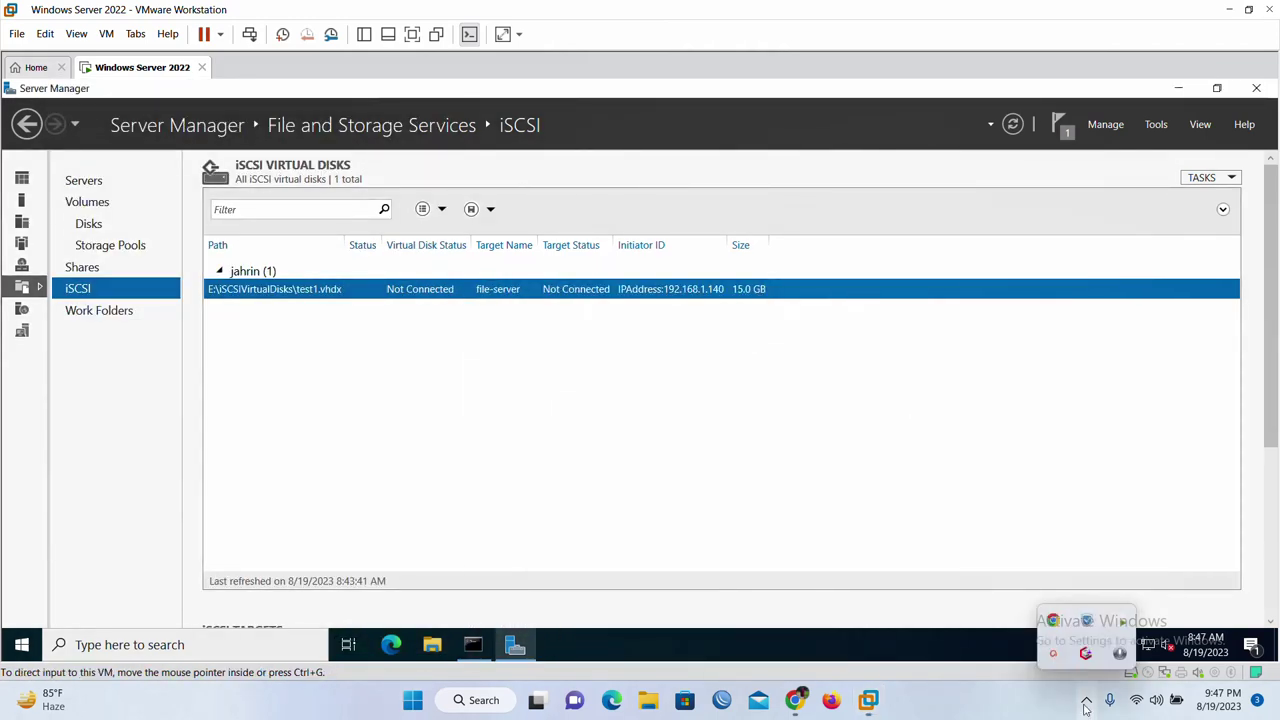
{"action": "left_click", "coordinate": [1050, 657]}
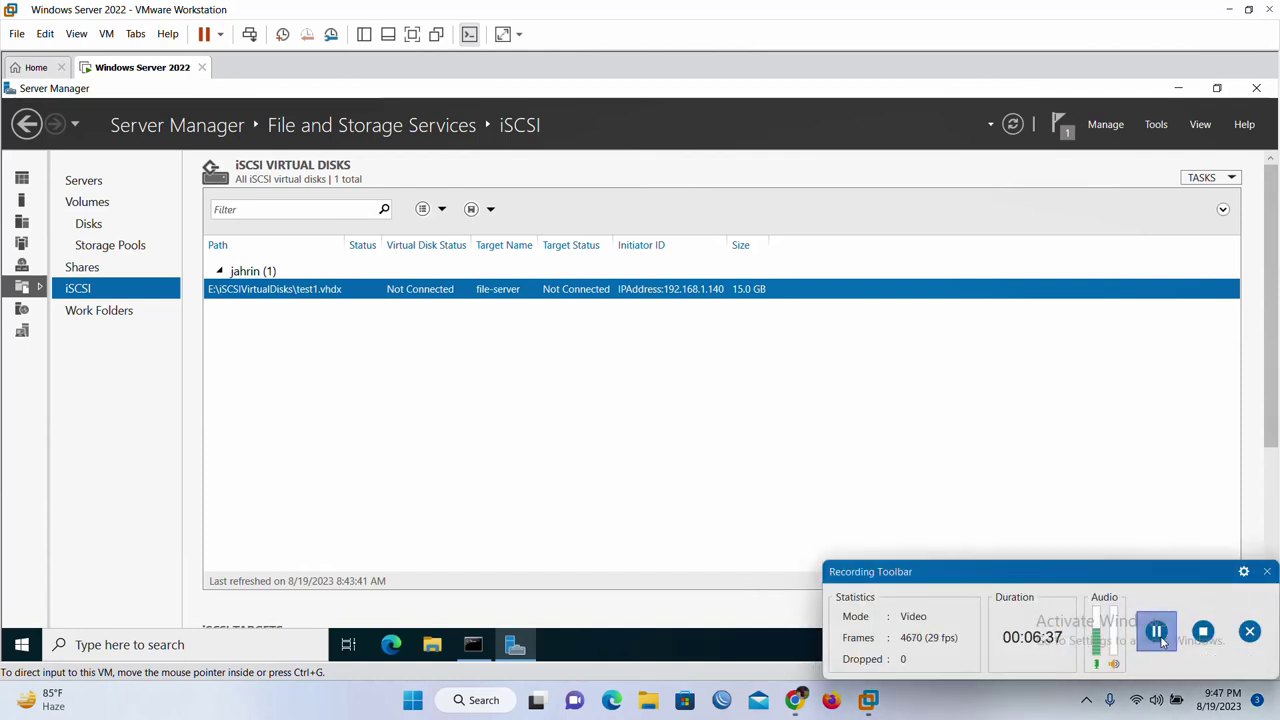
{"action": "left_click_drag", "start_coordinate": [1162, 641], "coordinate": [904, 641]}
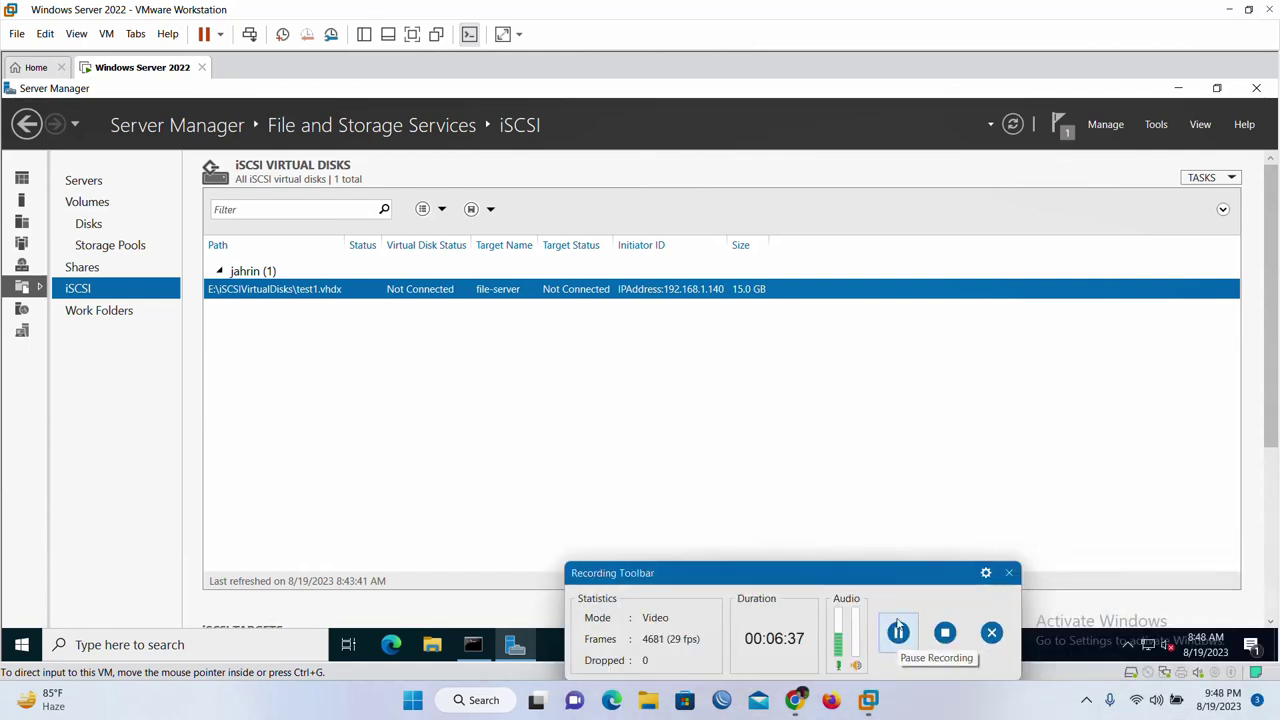
Open the iSCSI Initiator properties and quick connect to the target at 192.168.1.140, finishing the Quick Connect dialog.
{"action": "left_click", "coordinate": [1156, 126]}
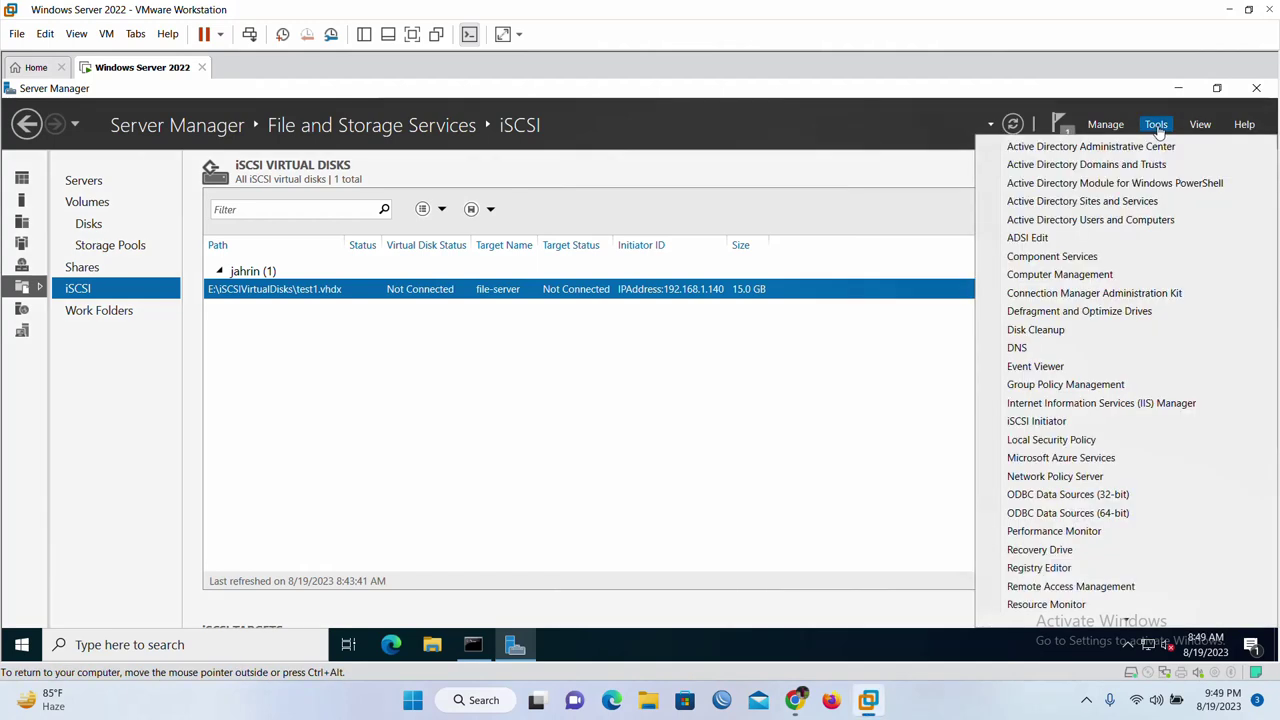
{"action": "left_click", "coordinate": [1037, 421]}
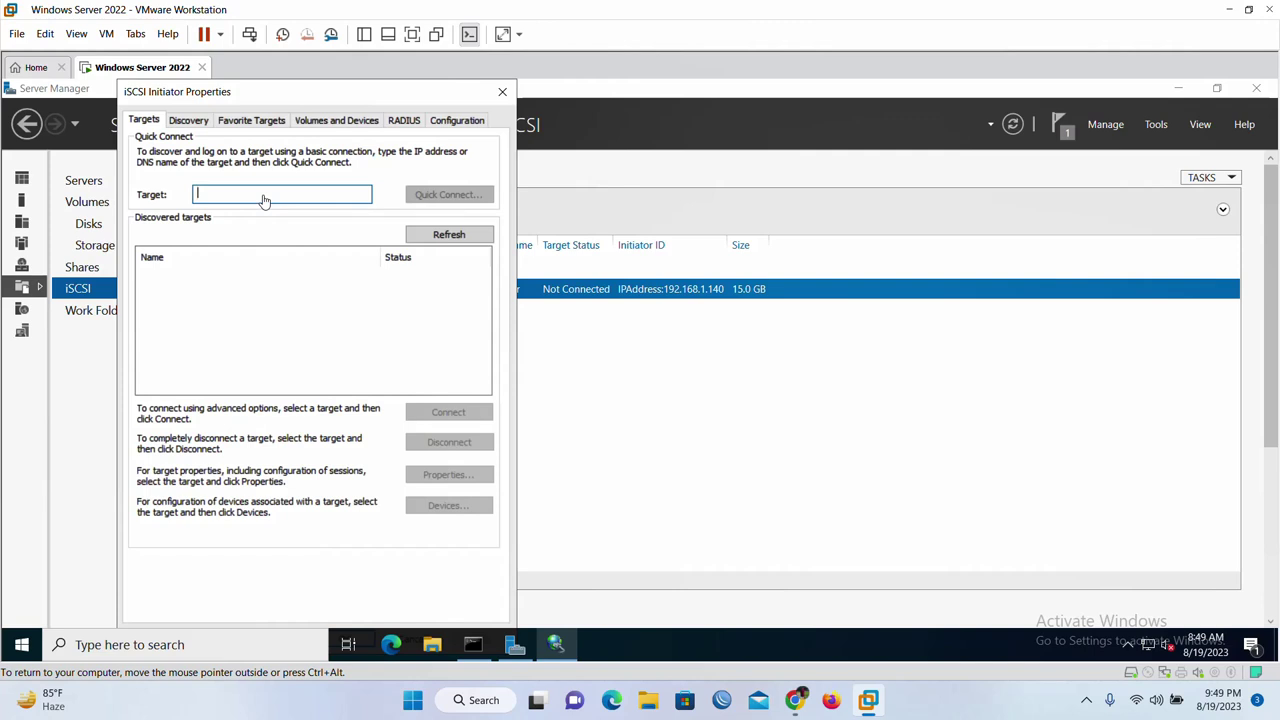
{"action": "type", "text": "192."}
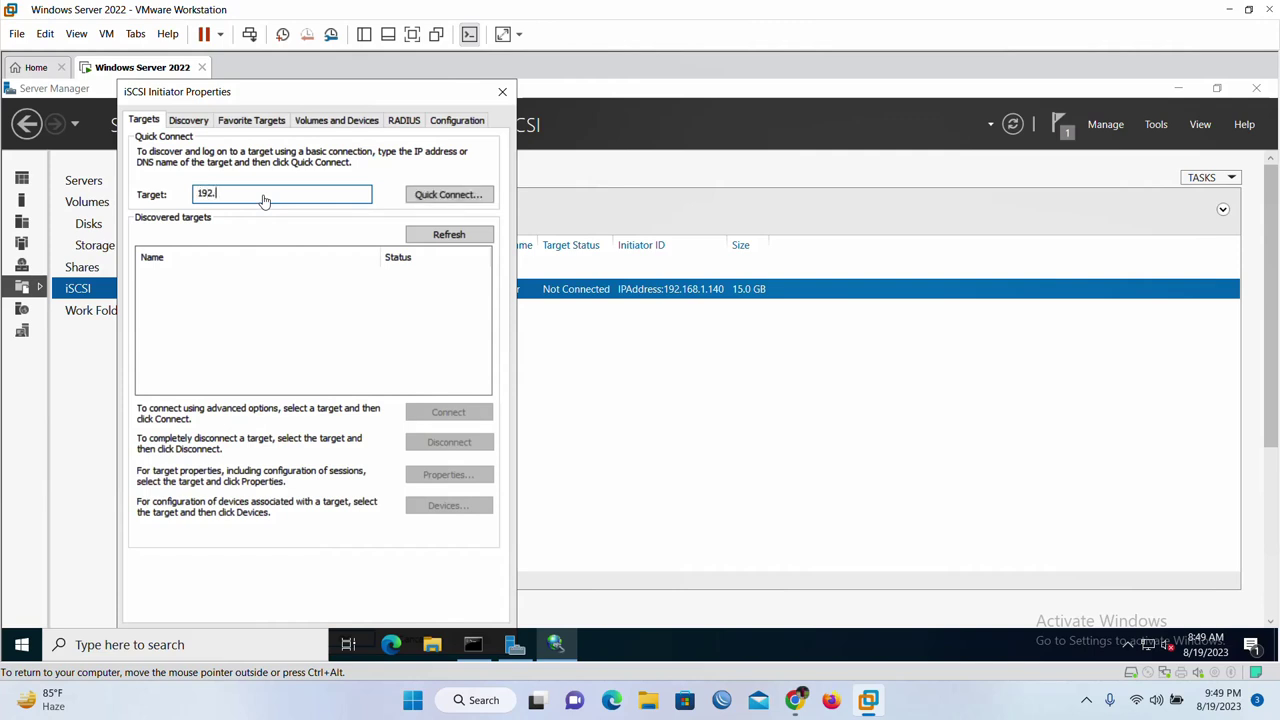
{"action": "type", "text": "168.1.140"}
{"action": "left_click", "coordinate": [446, 203]}
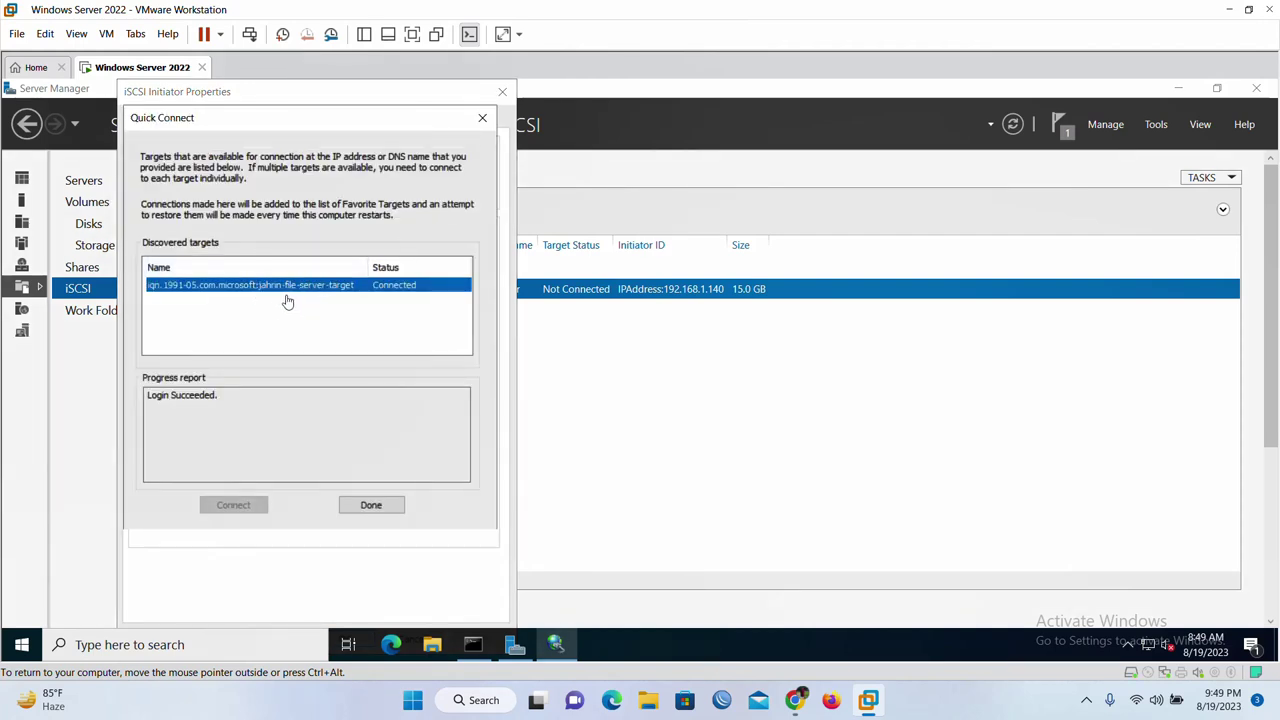
{"action": "left_click", "coordinate": [198, 410]}
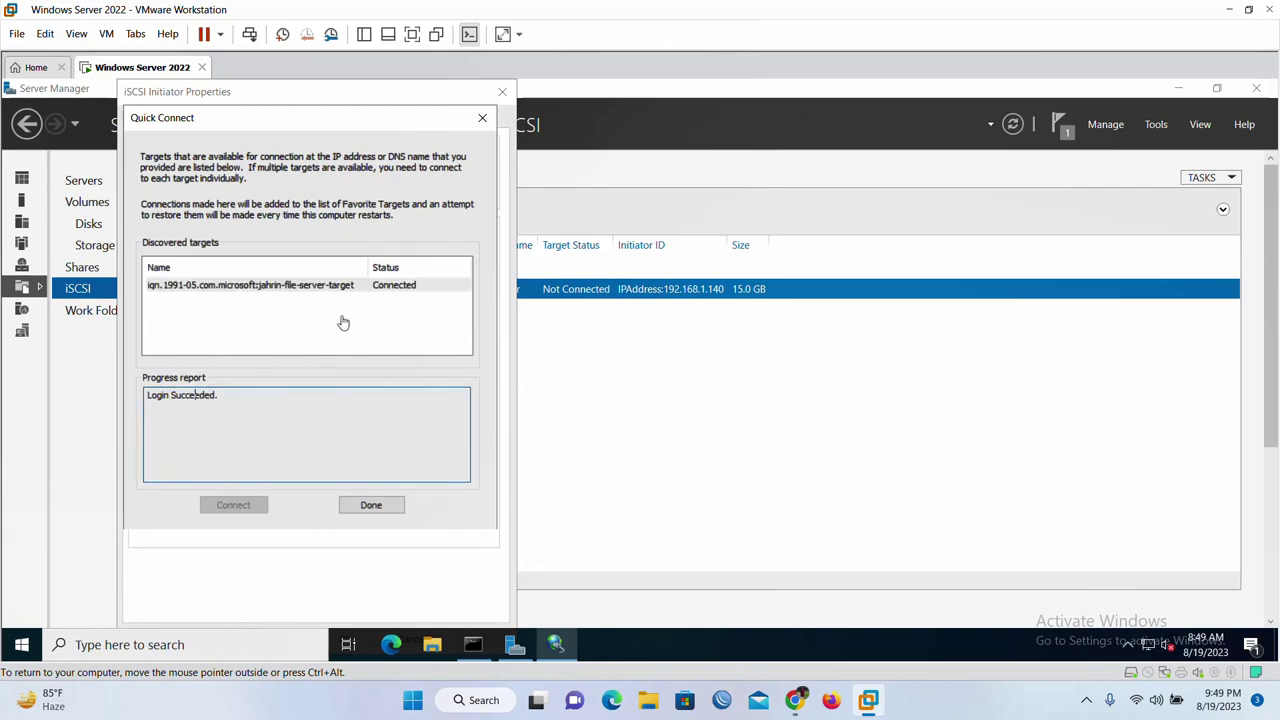
{"action": "left_click", "coordinate": [310, 288]}
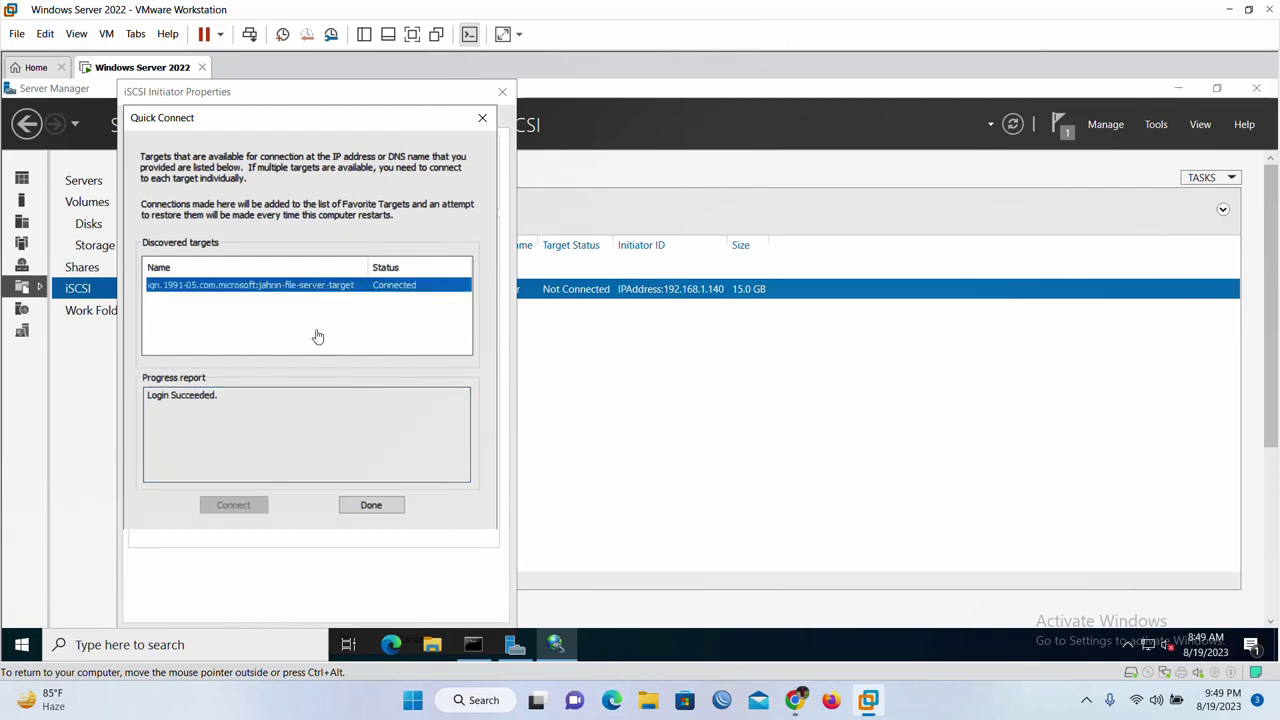
{"action": "left_click", "coordinate": [367, 507]}
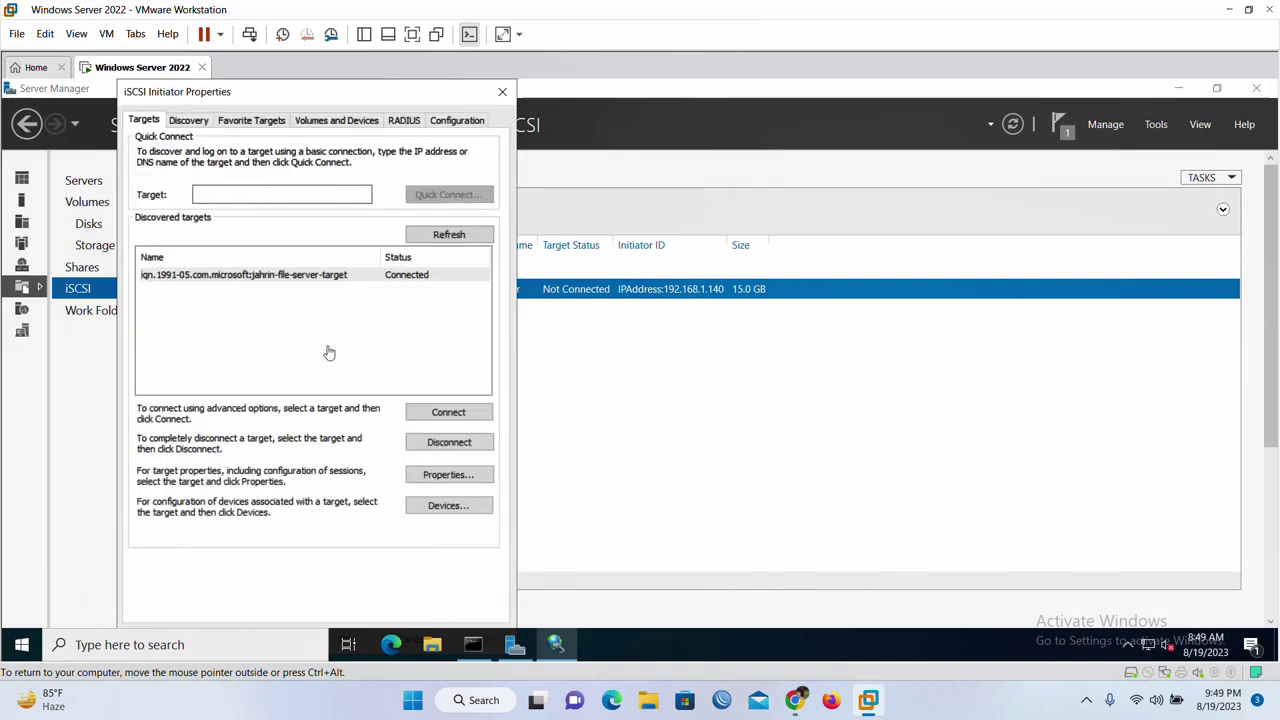
Start a connection to the discovered file-server target with multi-path enabled and open its advanced connection settings.
{"action": "left_click", "coordinate": [423, 416]}
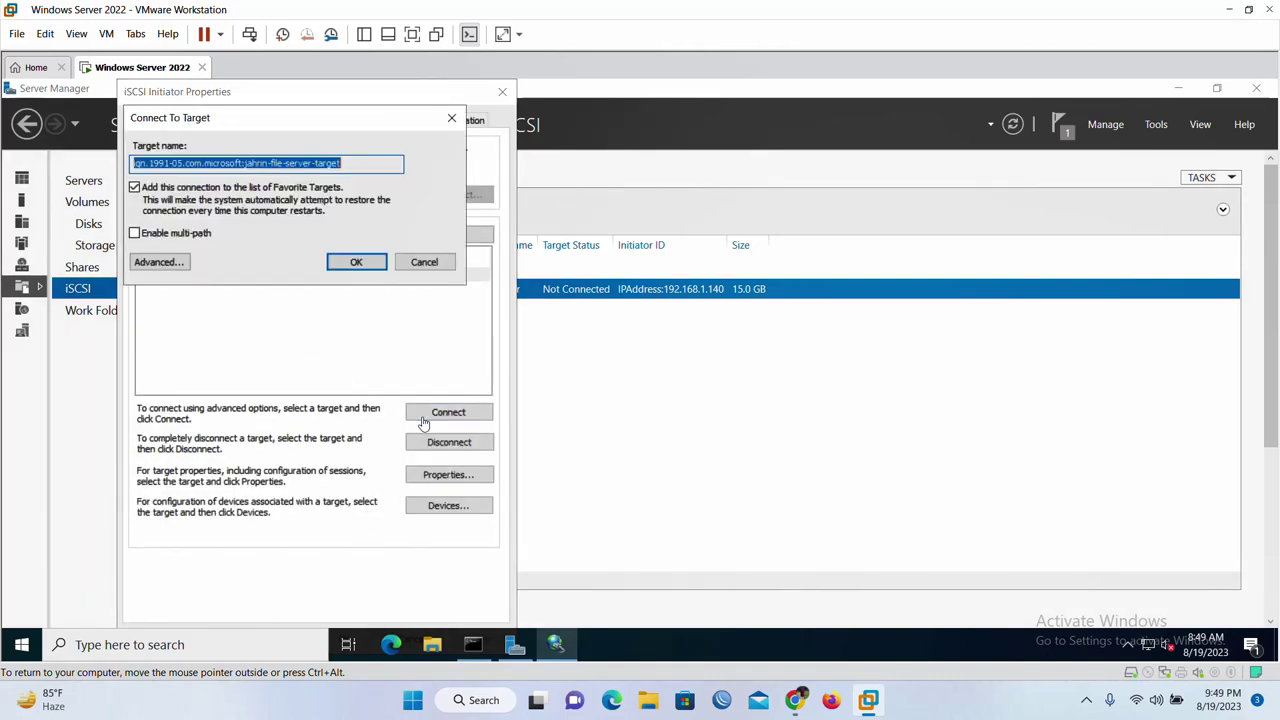
{"action": "left_click", "coordinate": [165, 262]}
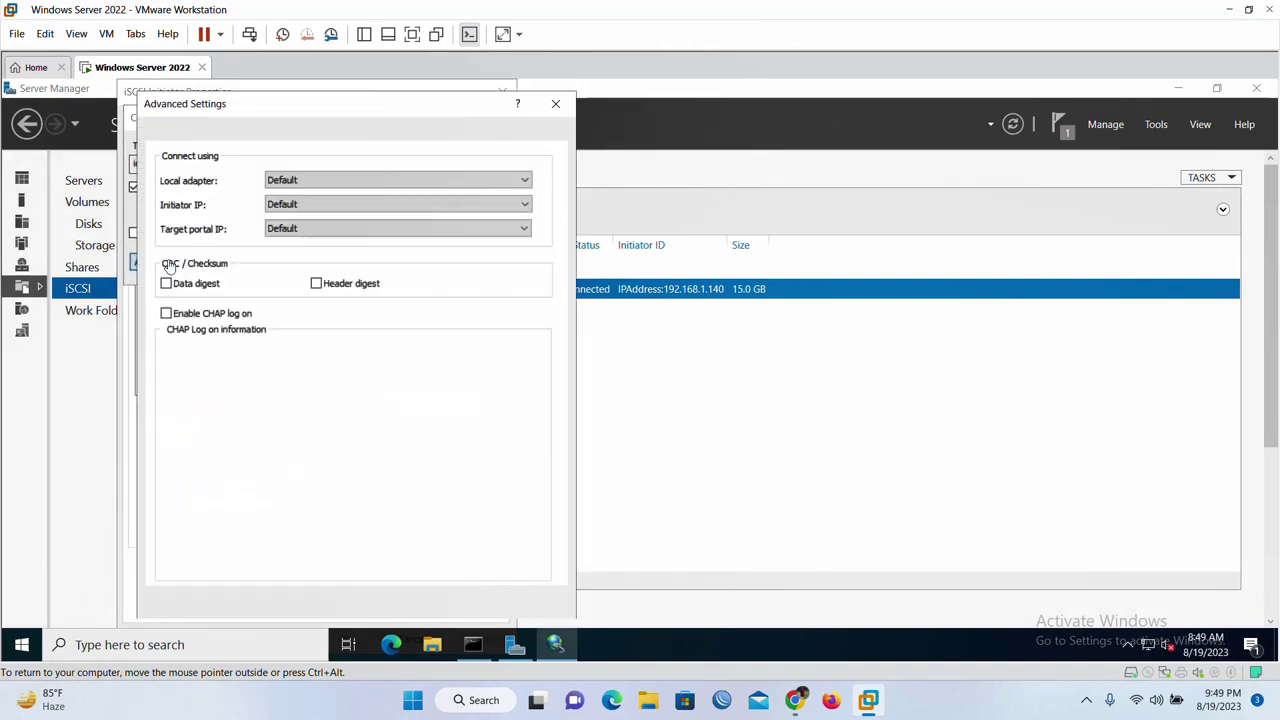
{"action": "left_click", "coordinate": [553, 105]}
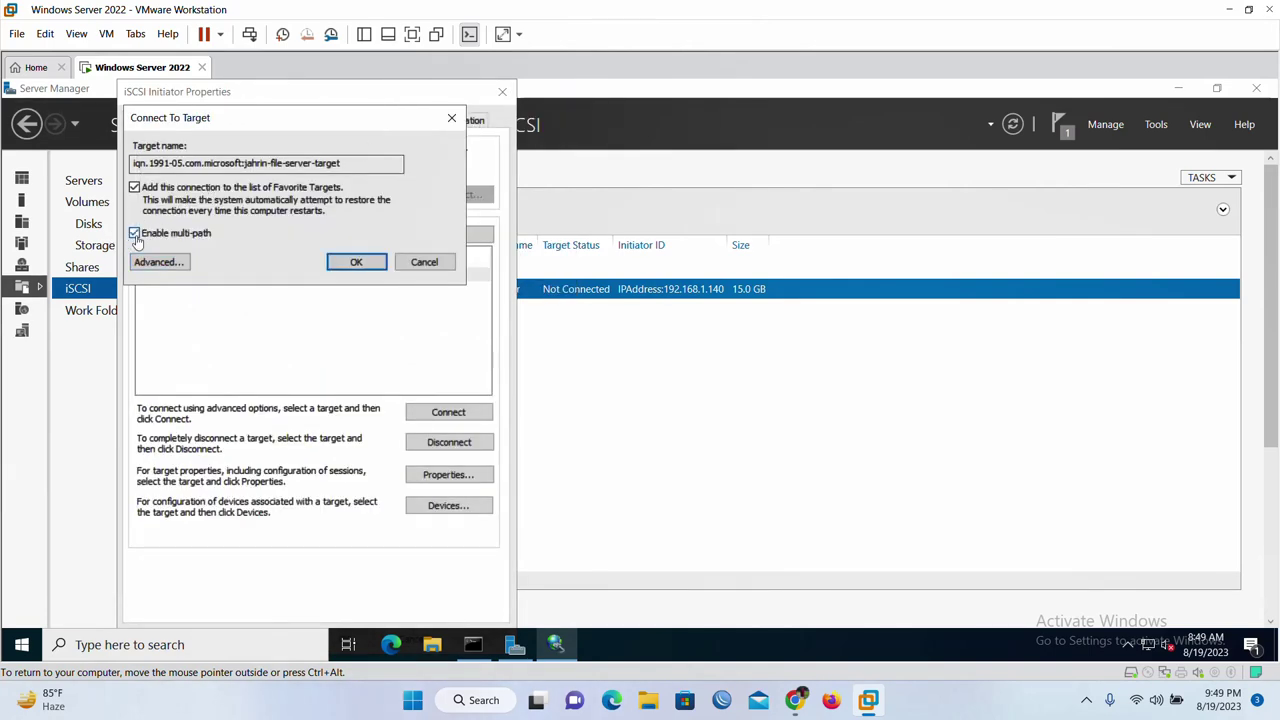
{"action": "left_click", "coordinate": [163, 264]}
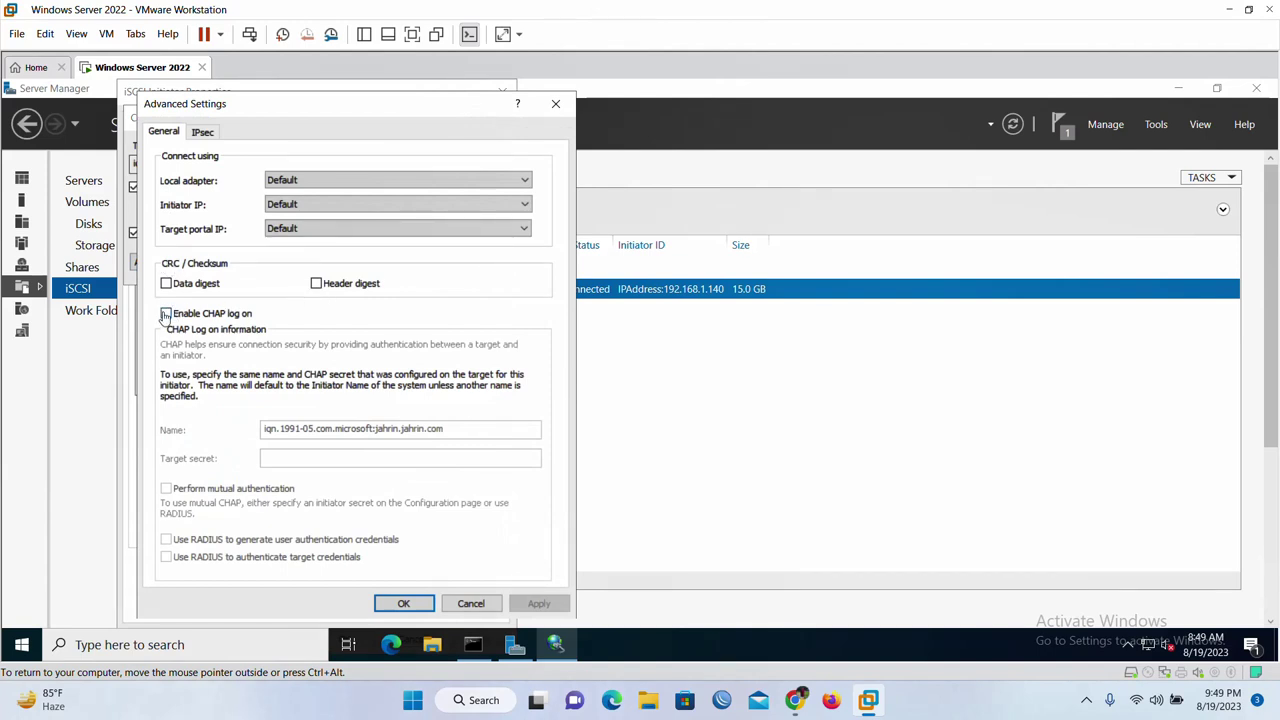
Set the local adapter to Microsoft iSCSI Initiator, the initiator IP to 192.168.1.140 and the target portal IP to 192.168.1.140 / 3260.
{"action": "left_click", "coordinate": [386, 181]}
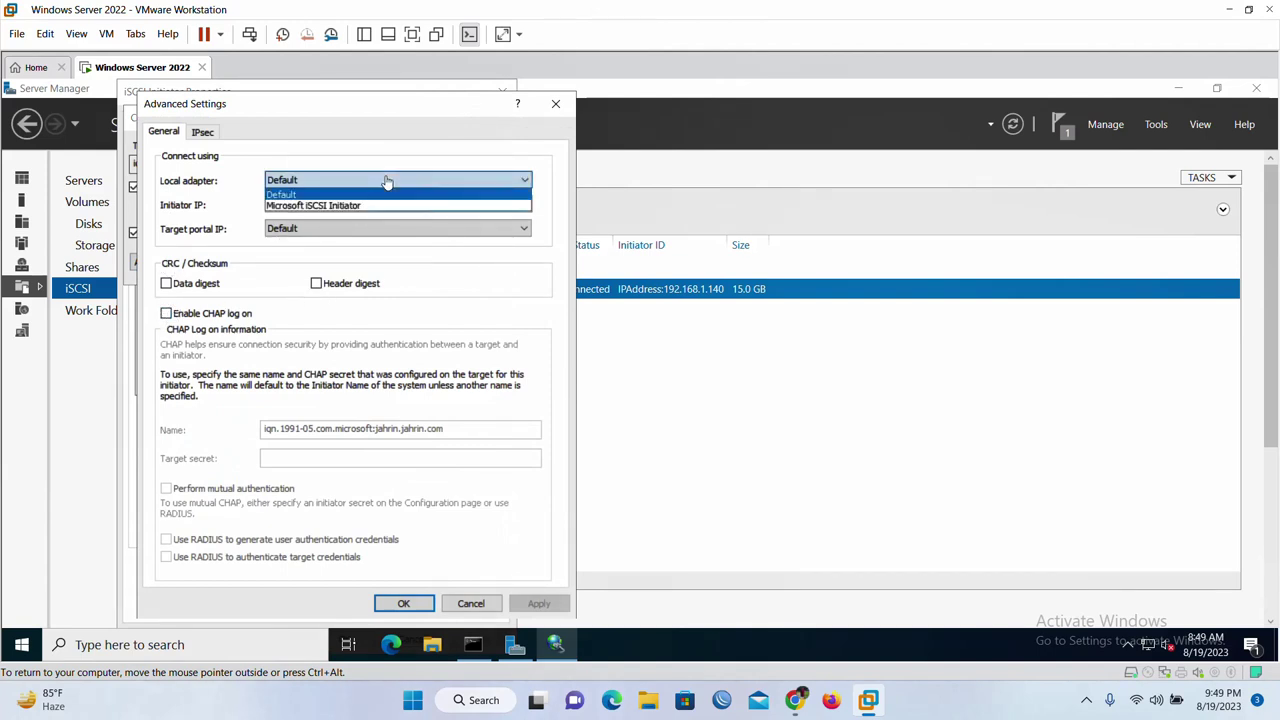
{"action": "left_click", "coordinate": [388, 206]}
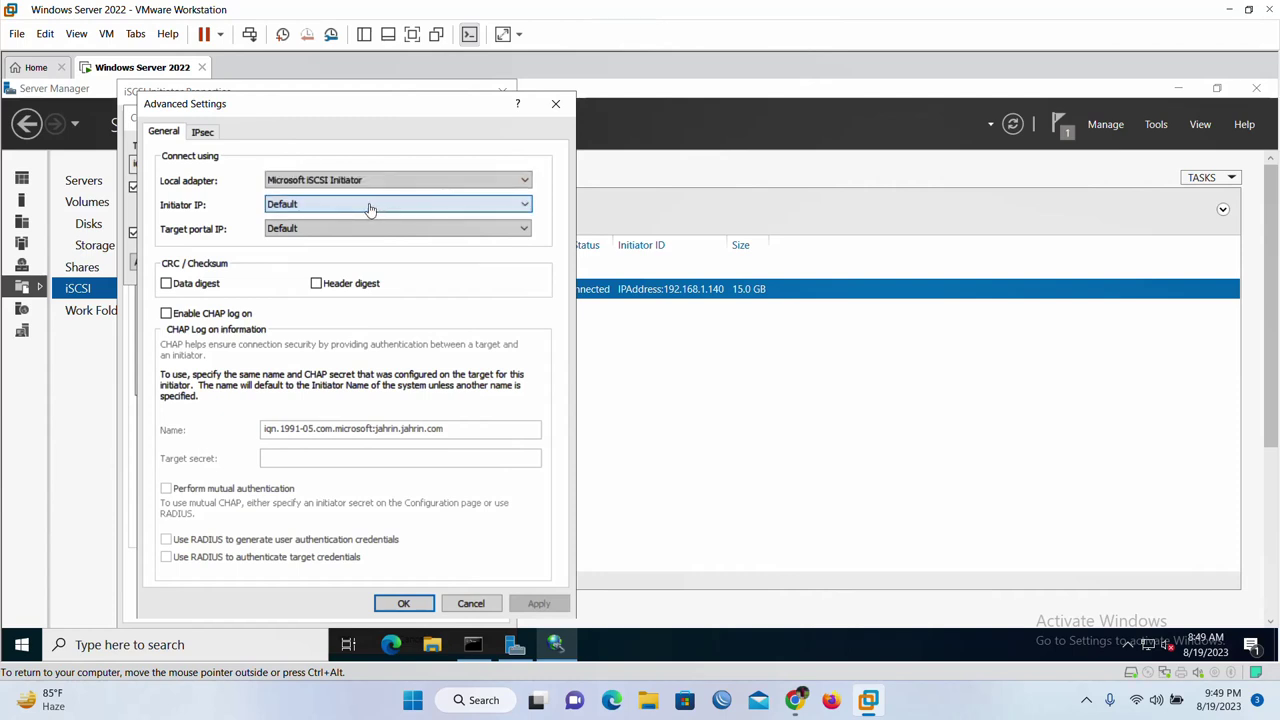
{"action": "left_click", "coordinate": [370, 206]}
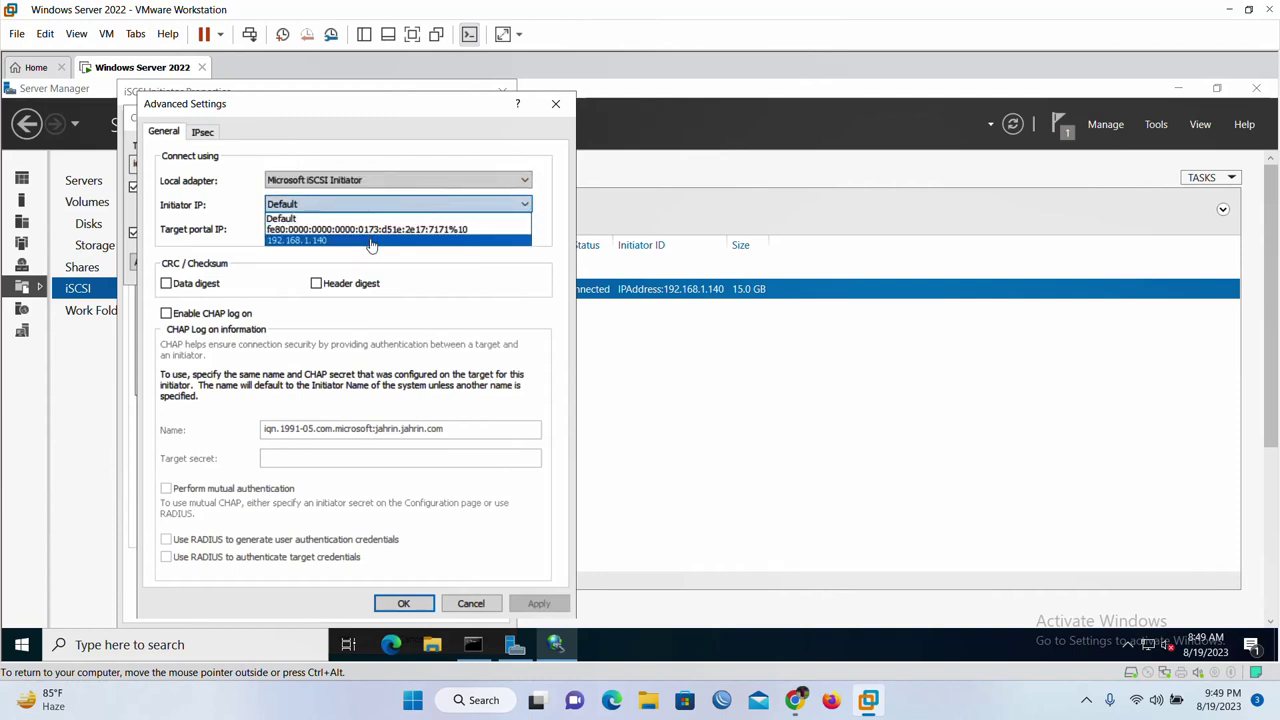
{"action": "left_click", "coordinate": [371, 243]}
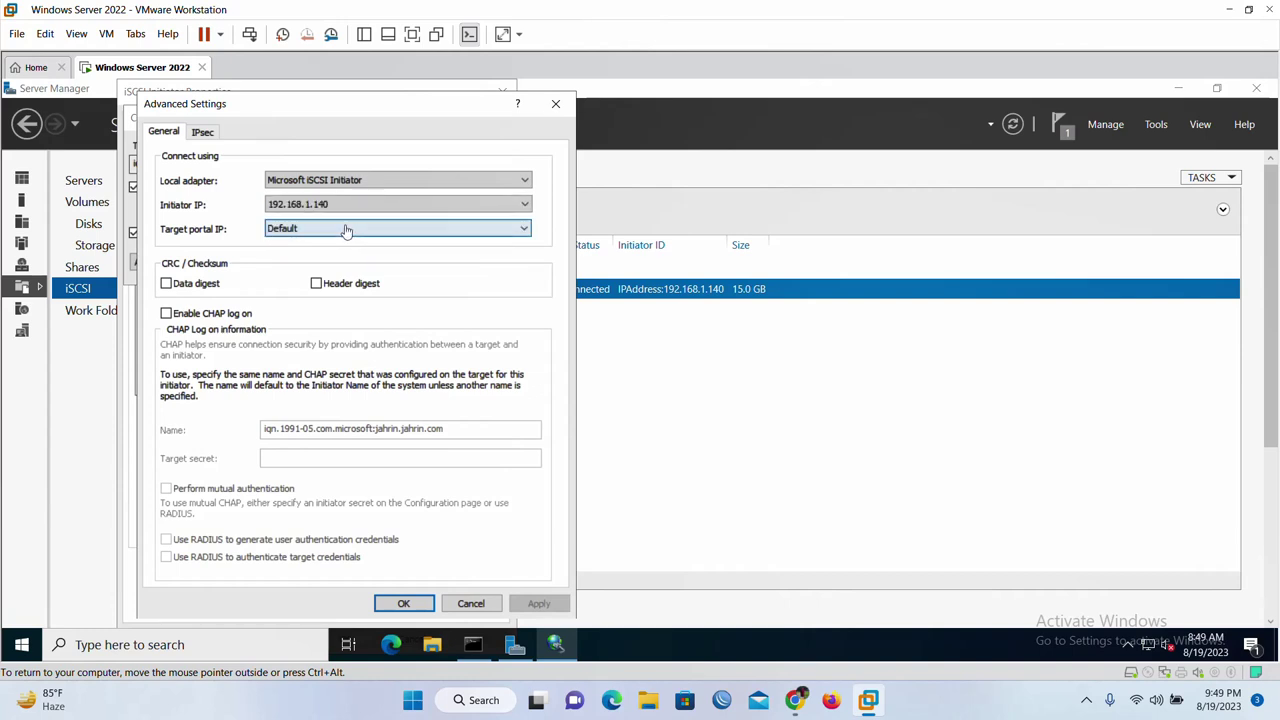
{"action": "left_click", "coordinate": [346, 229]}
{"action": "left_click", "coordinate": [345, 255]}
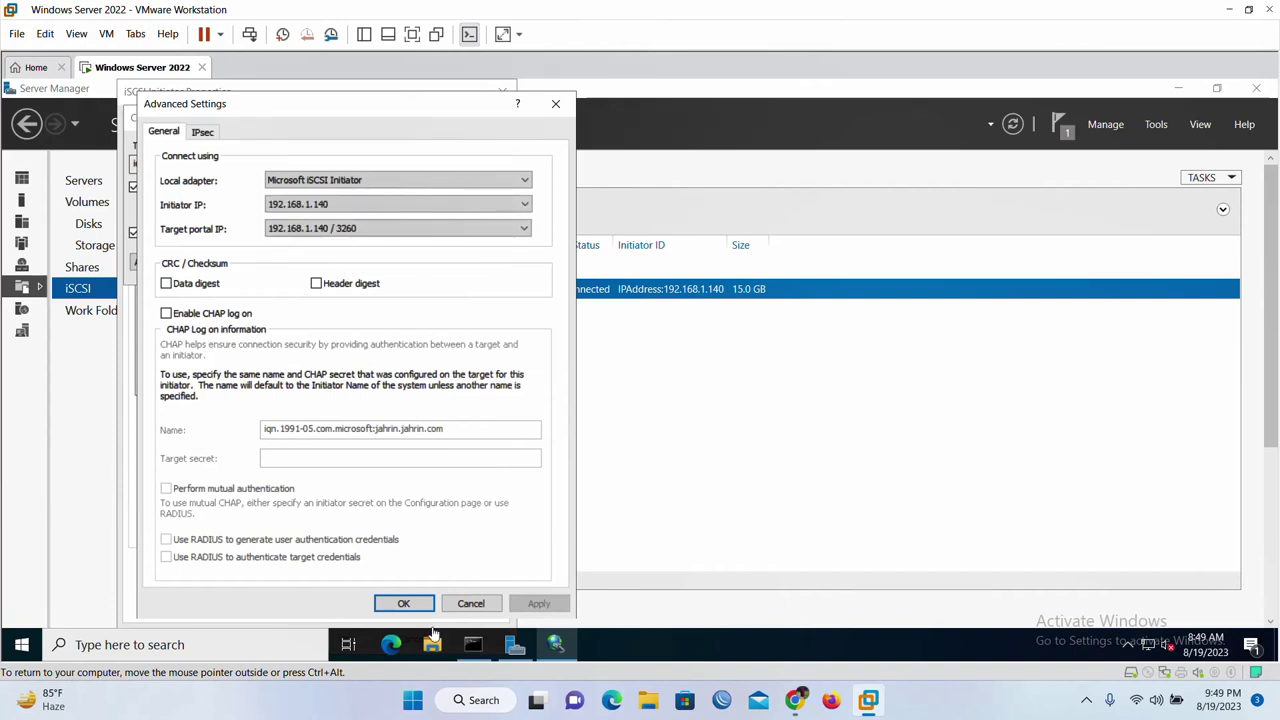
Review the IPsec settings, leaving them disabled, then accept the advanced settings and connect to the target.
{"action": "left_click", "coordinate": [202, 132]}
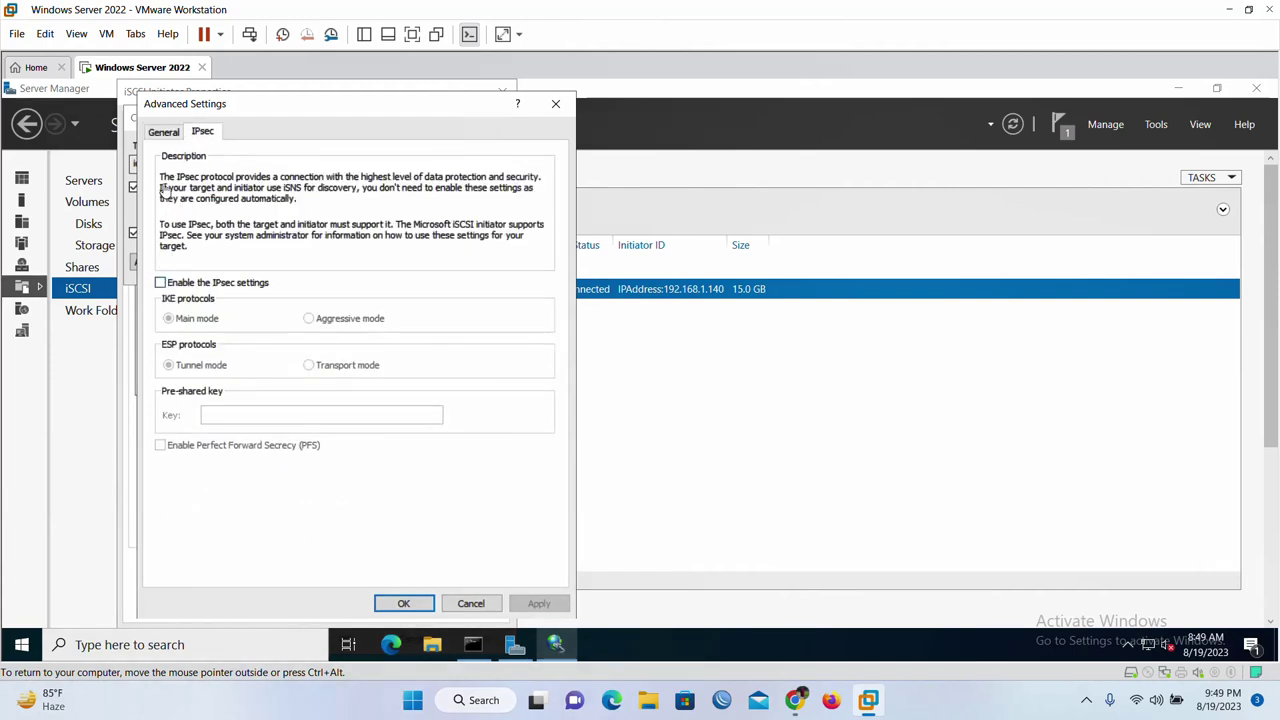
{"action": "left_click", "coordinate": [160, 283]}
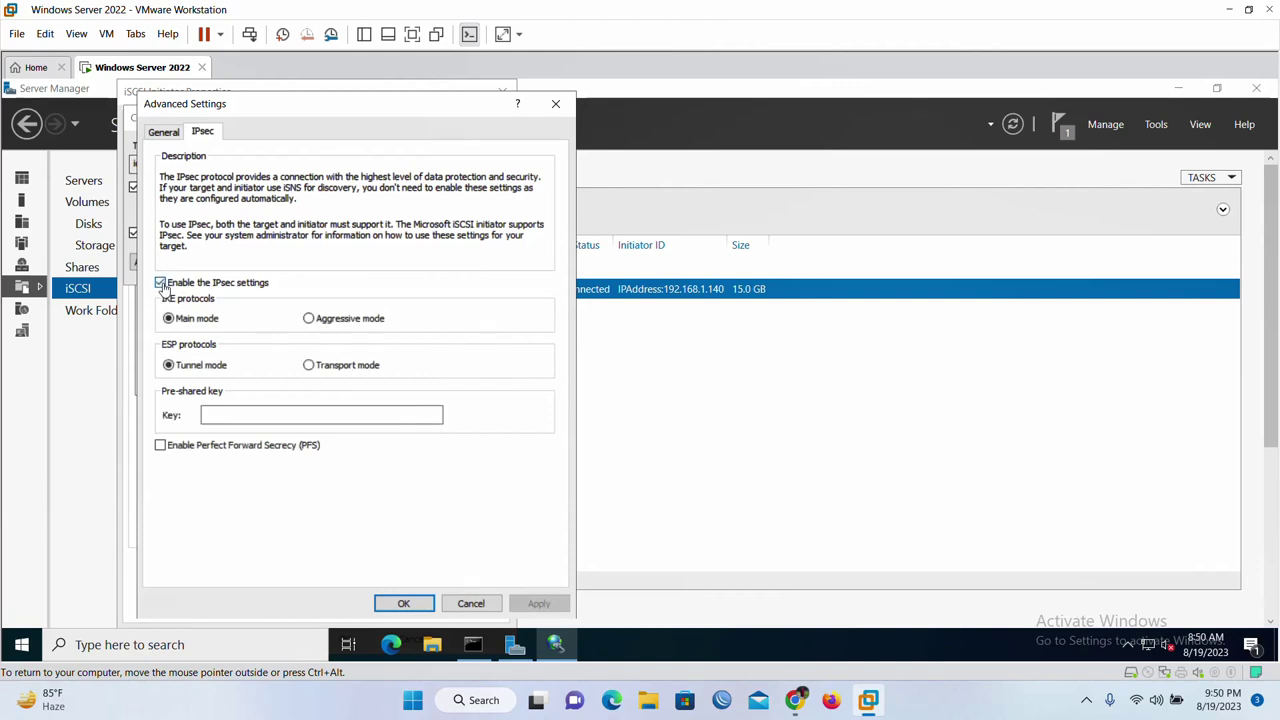
{"action": "left_click", "coordinate": [160, 283]}
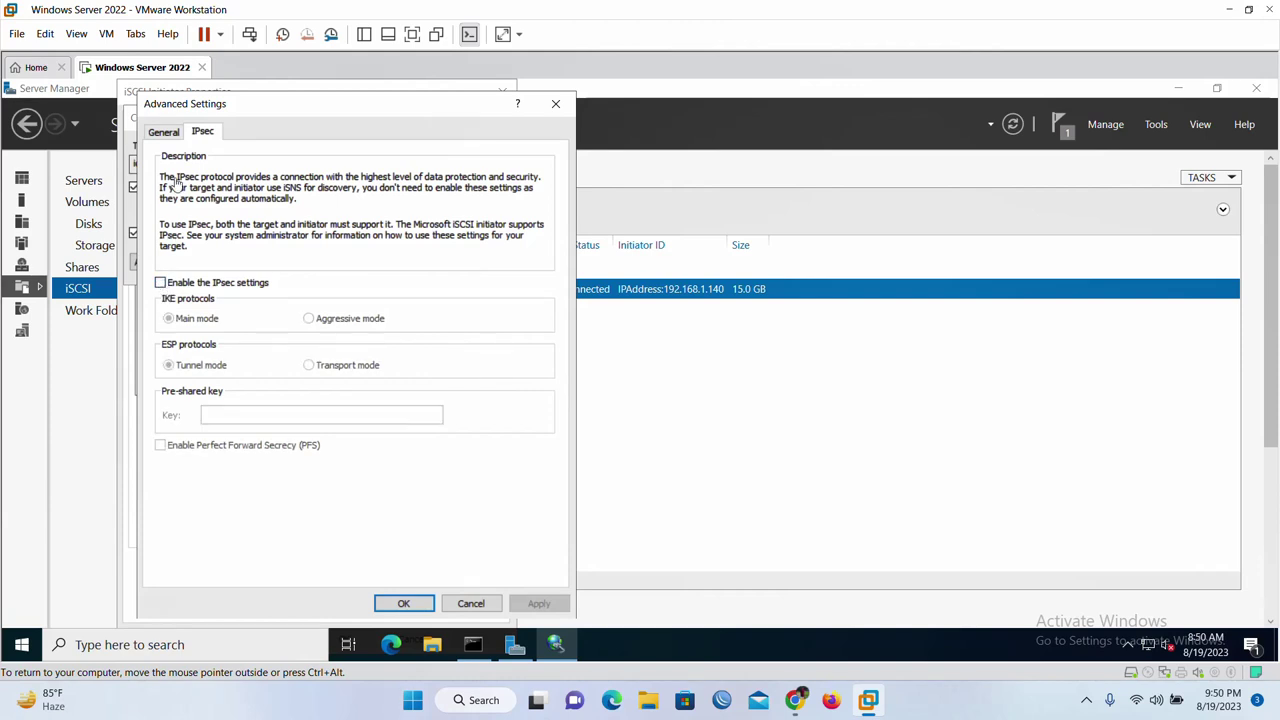
{"action": "left_click", "coordinate": [163, 132]}
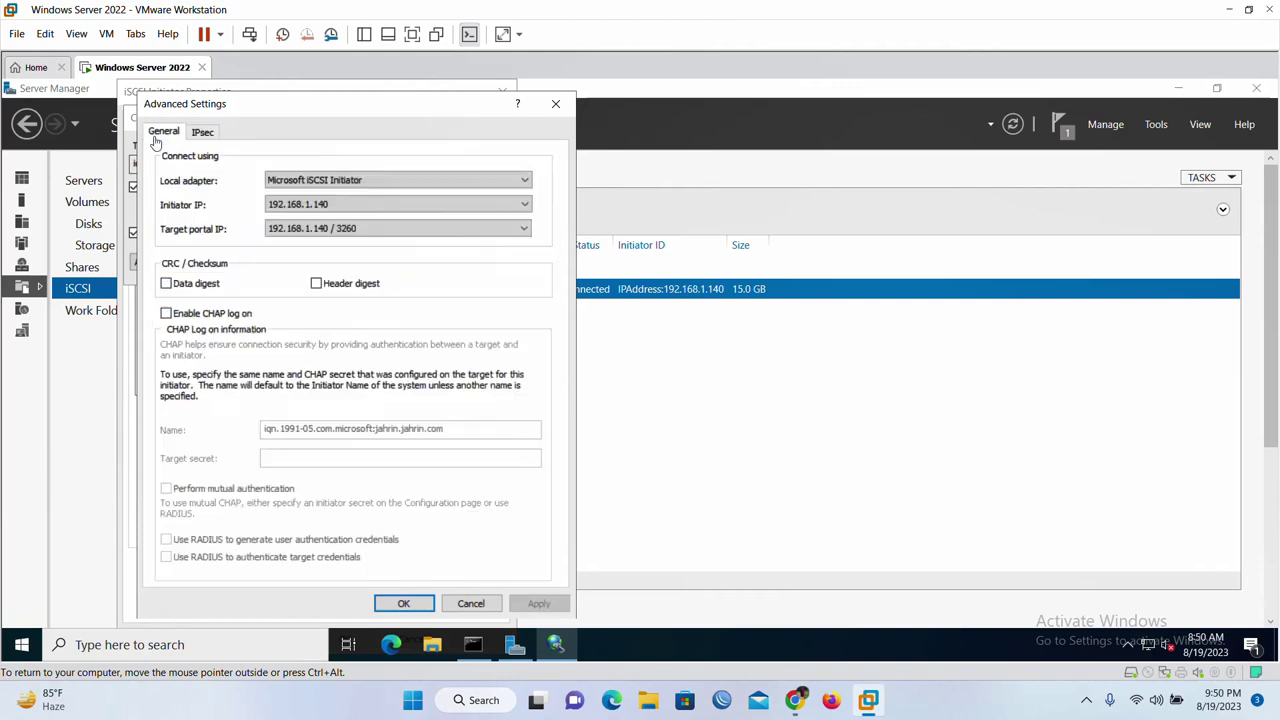
{"action": "left_click", "coordinate": [403, 603]}
{"action": "left_click", "coordinate": [357, 263]}
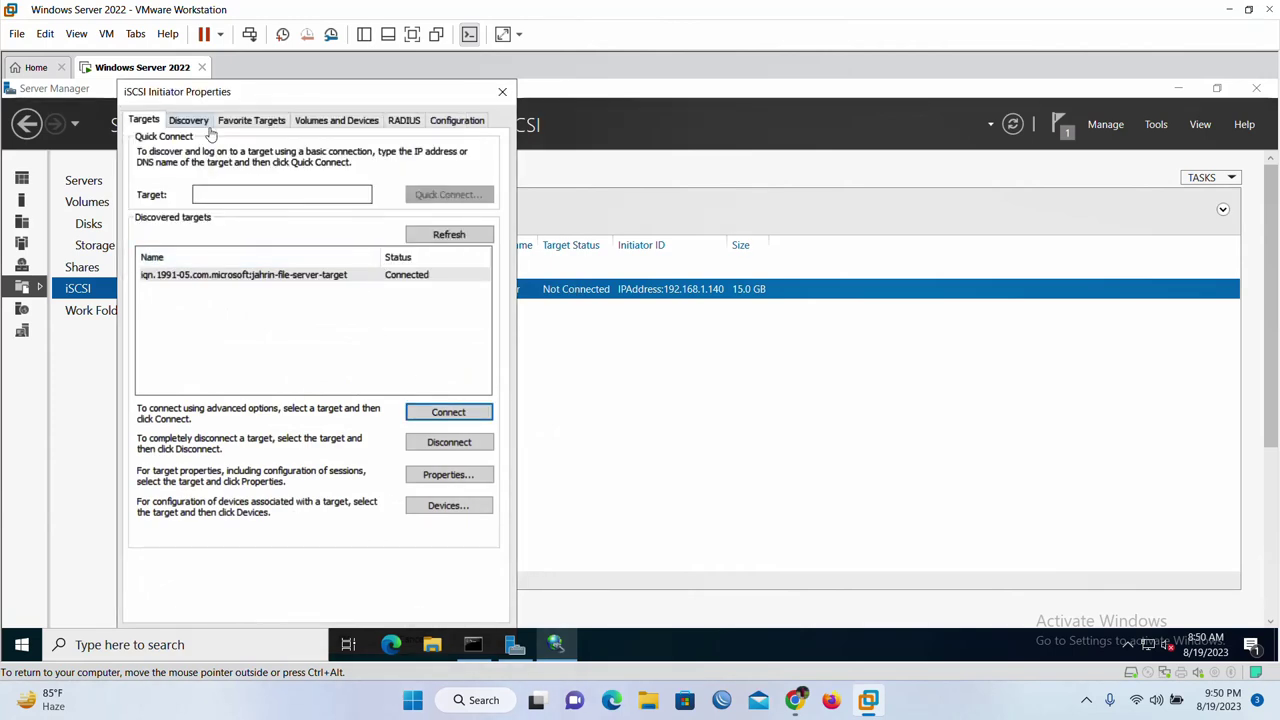
Review the iSCSI Initiator's discovery portal for 192.168.1.140, the favorite targets, and the volumes and devices list.
{"action": "left_click", "coordinate": [208, 125]}
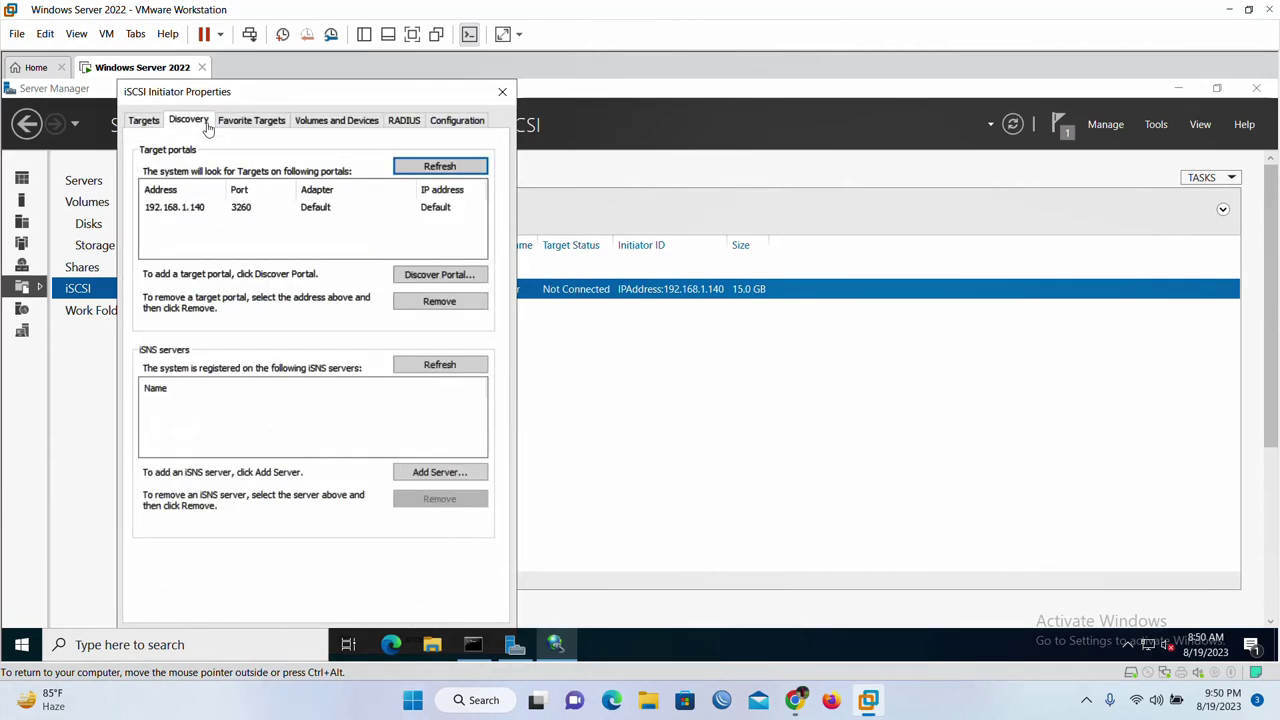
{"action": "left_click", "coordinate": [260, 214]}
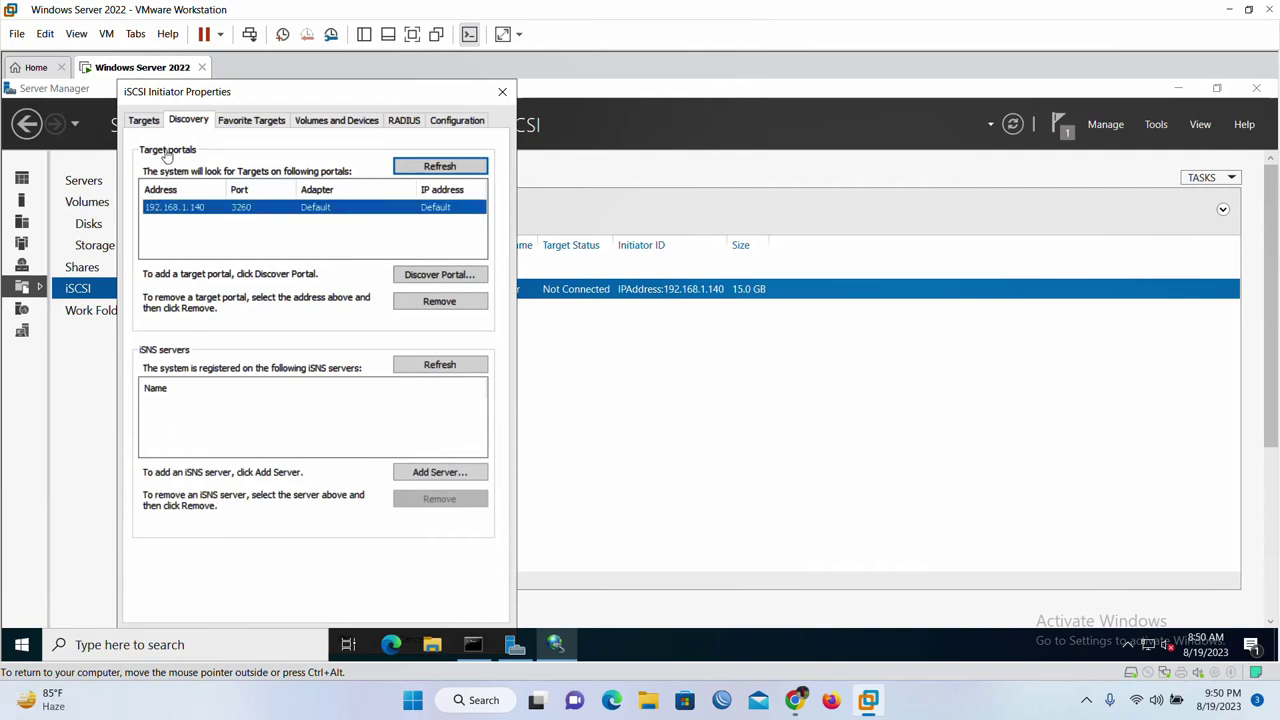
{"action": "left_click", "coordinate": [268, 128]}
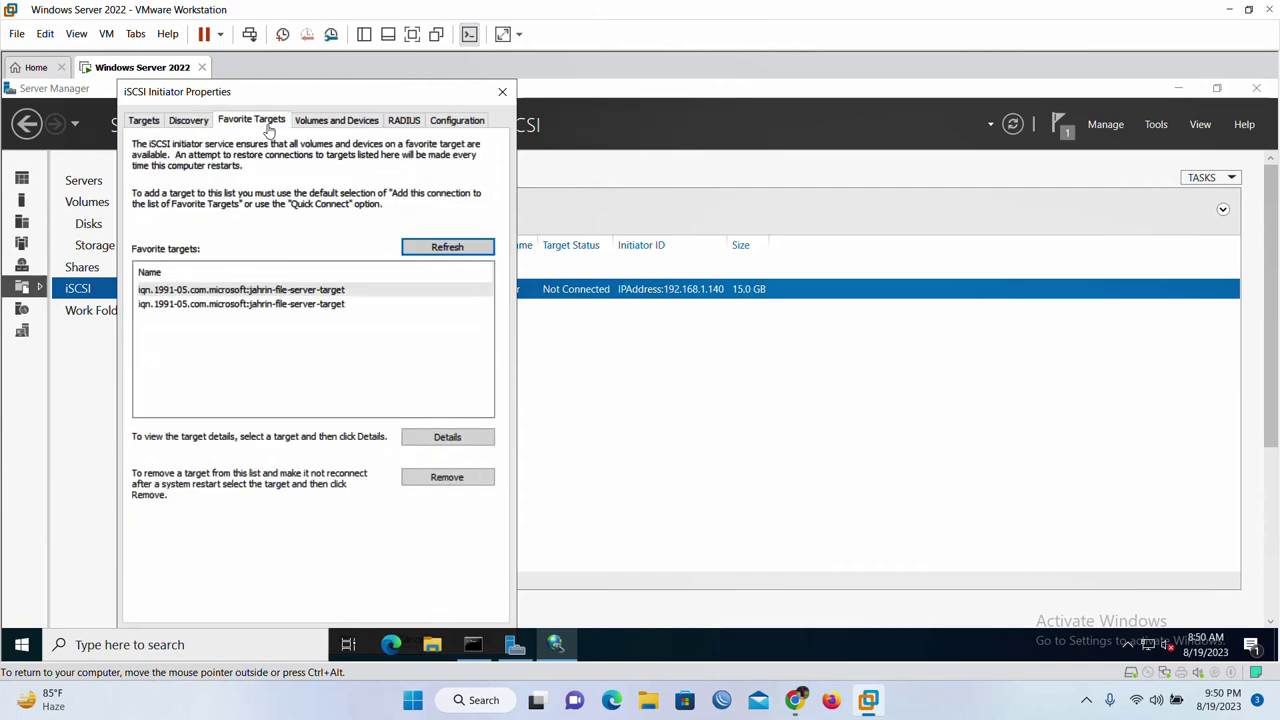
{"action": "left_click", "coordinate": [241, 306]}
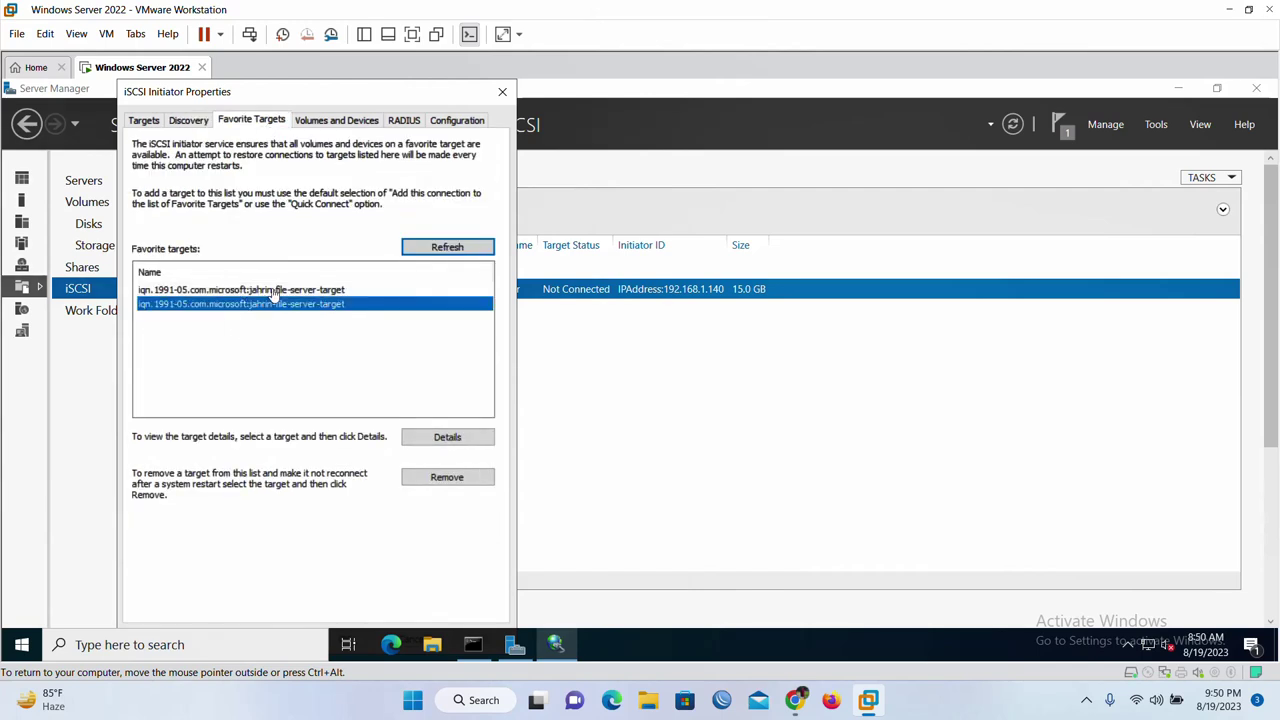
{"action": "left_click", "coordinate": [272, 292]}
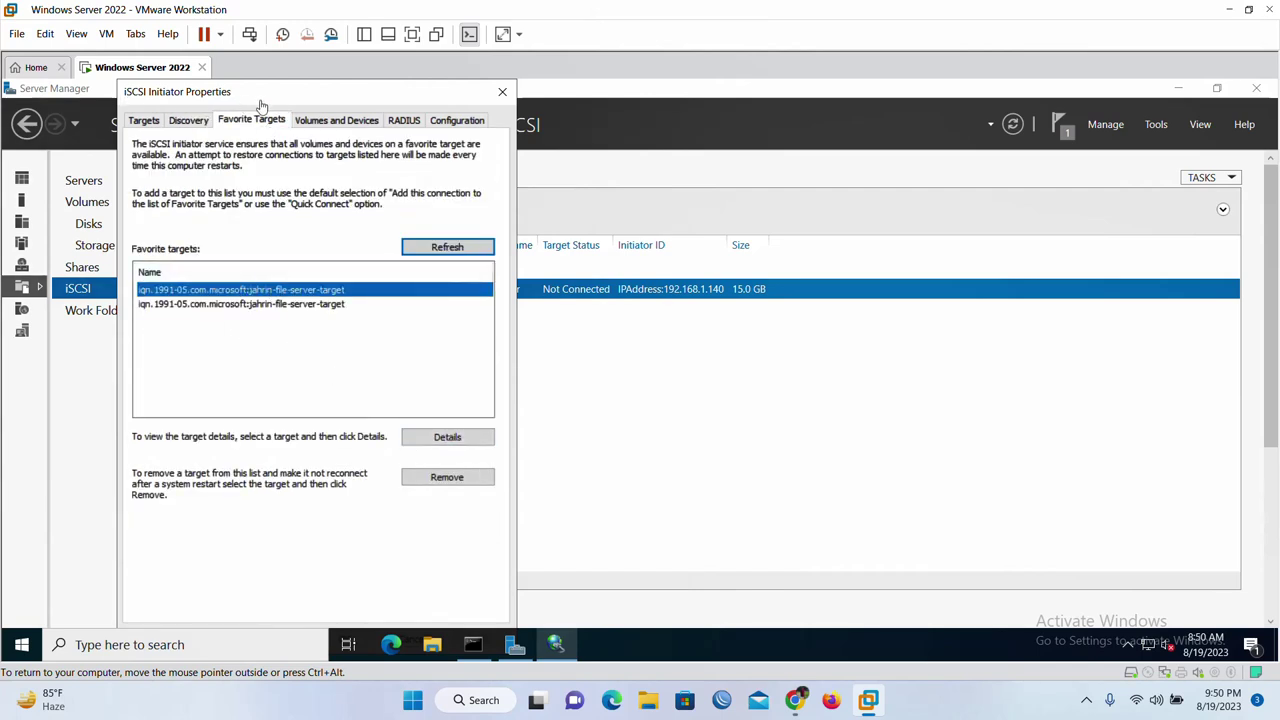
{"action": "left_click", "coordinate": [338, 121]}
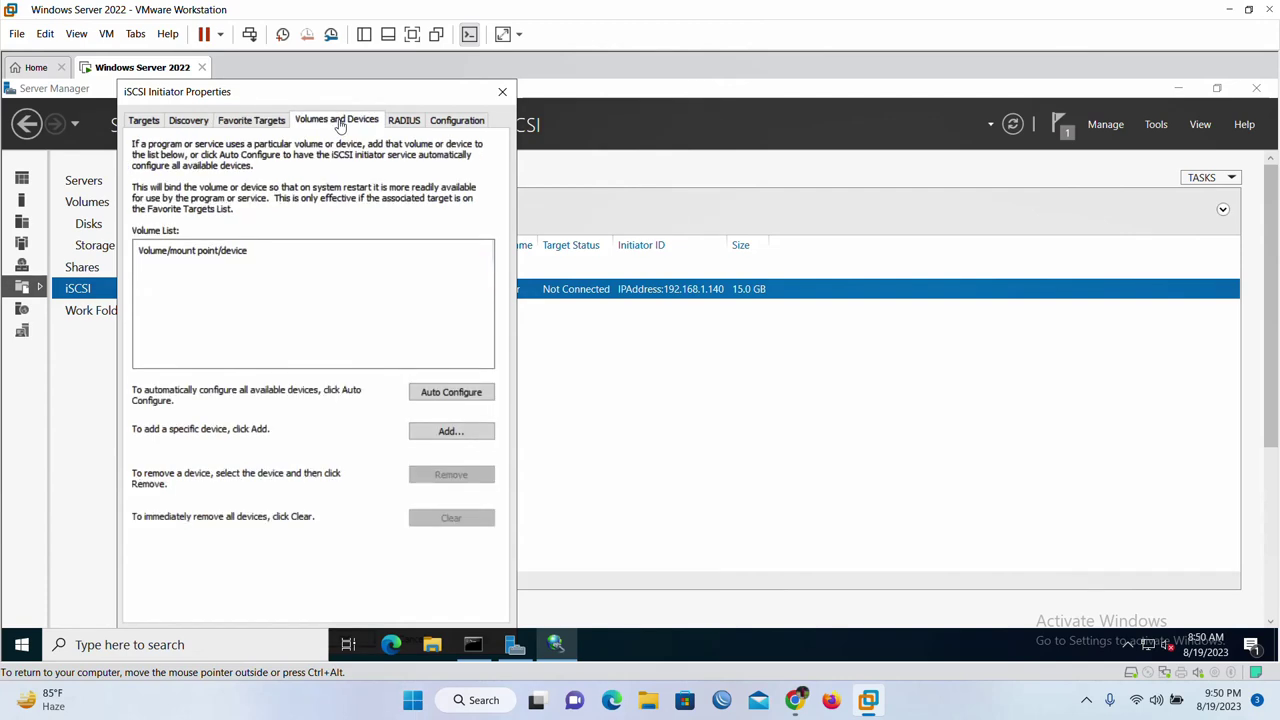
Check the file-server target in the discovered targets and its connection options without reconnecting, then close the iSCSI Initiator properties.
{"action": "left_click", "coordinate": [142, 120]}
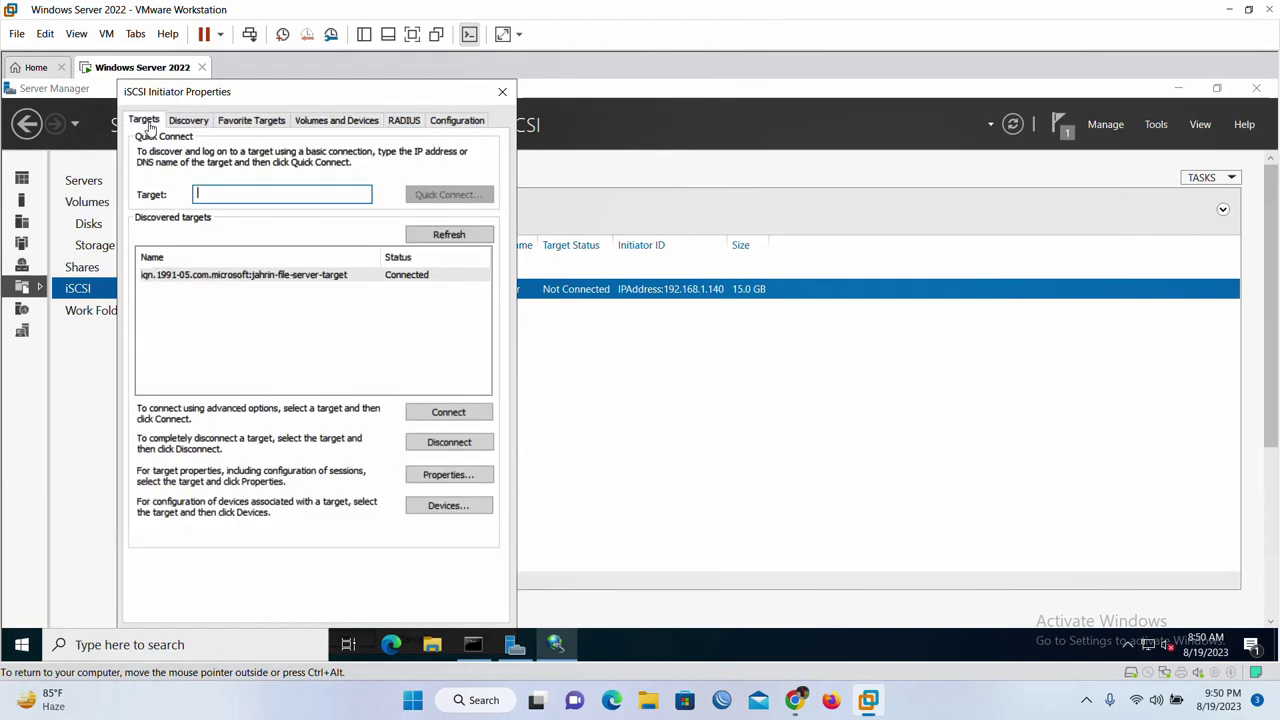
{"action": "left_click", "coordinate": [450, 416]}
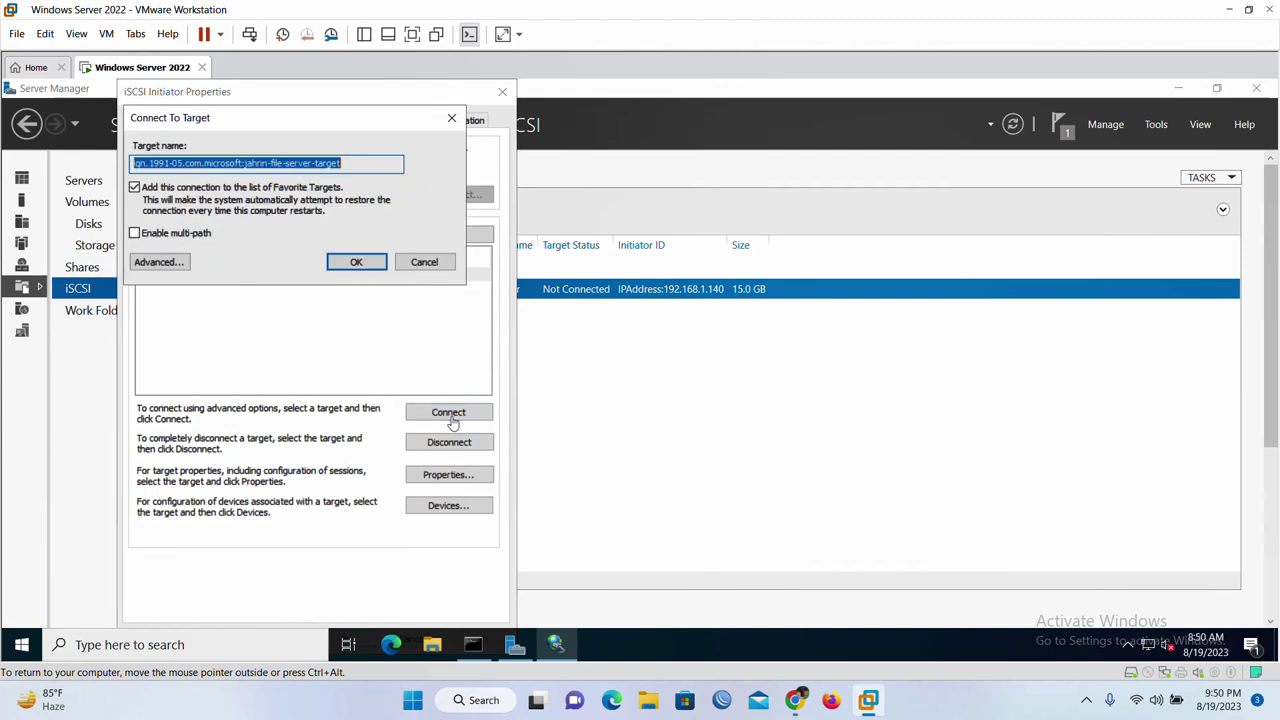
{"action": "left_click", "coordinate": [428, 262]}
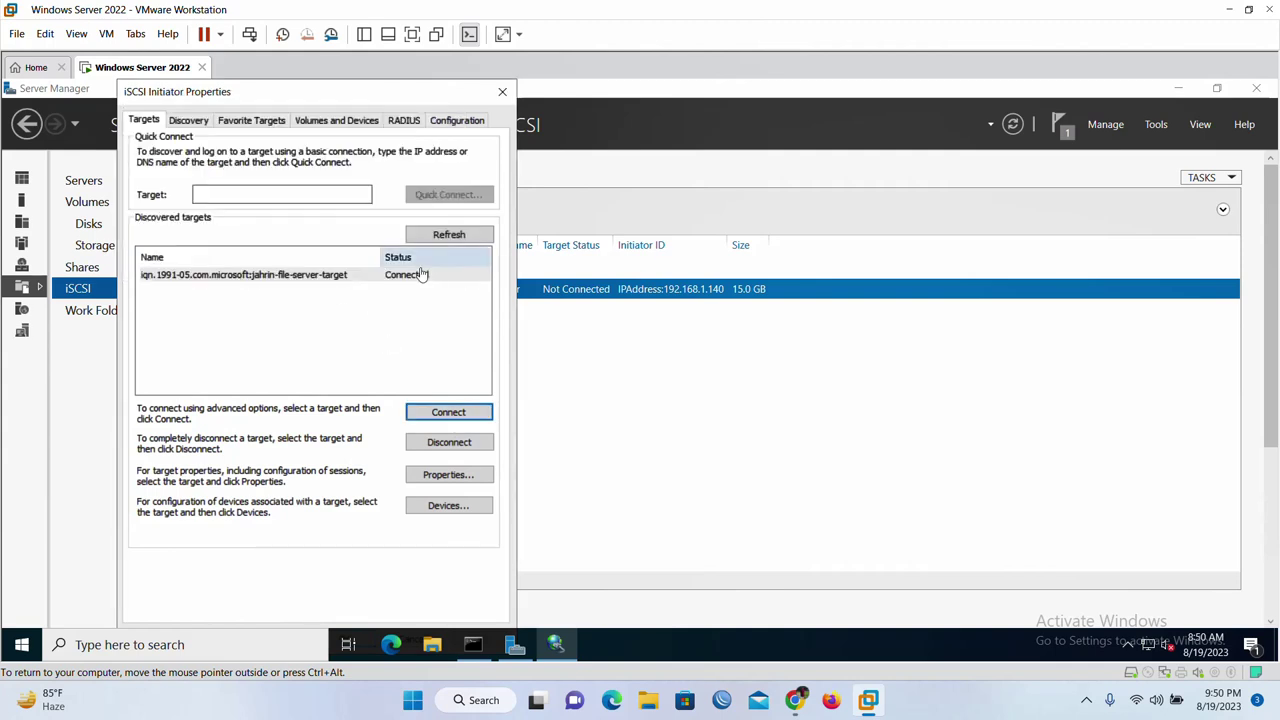
{"action": "left_click", "coordinate": [303, 285]}
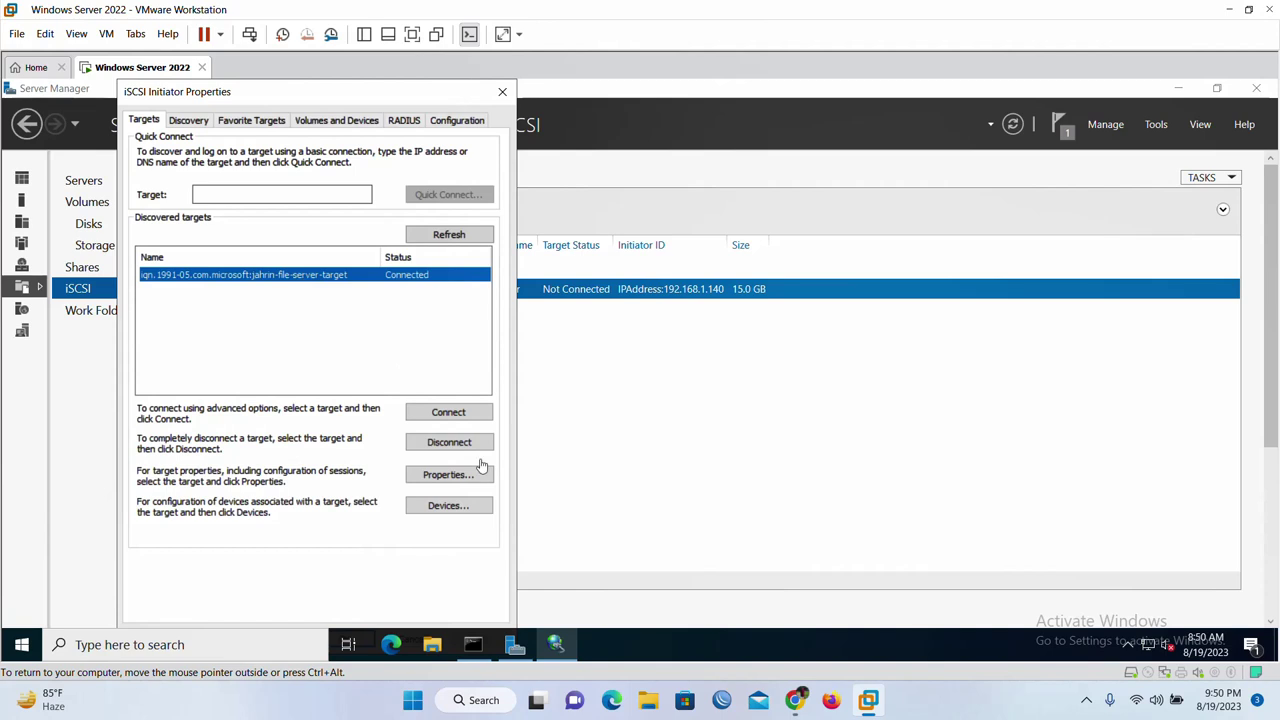
{"action": "left_click", "coordinate": [498, 98]}
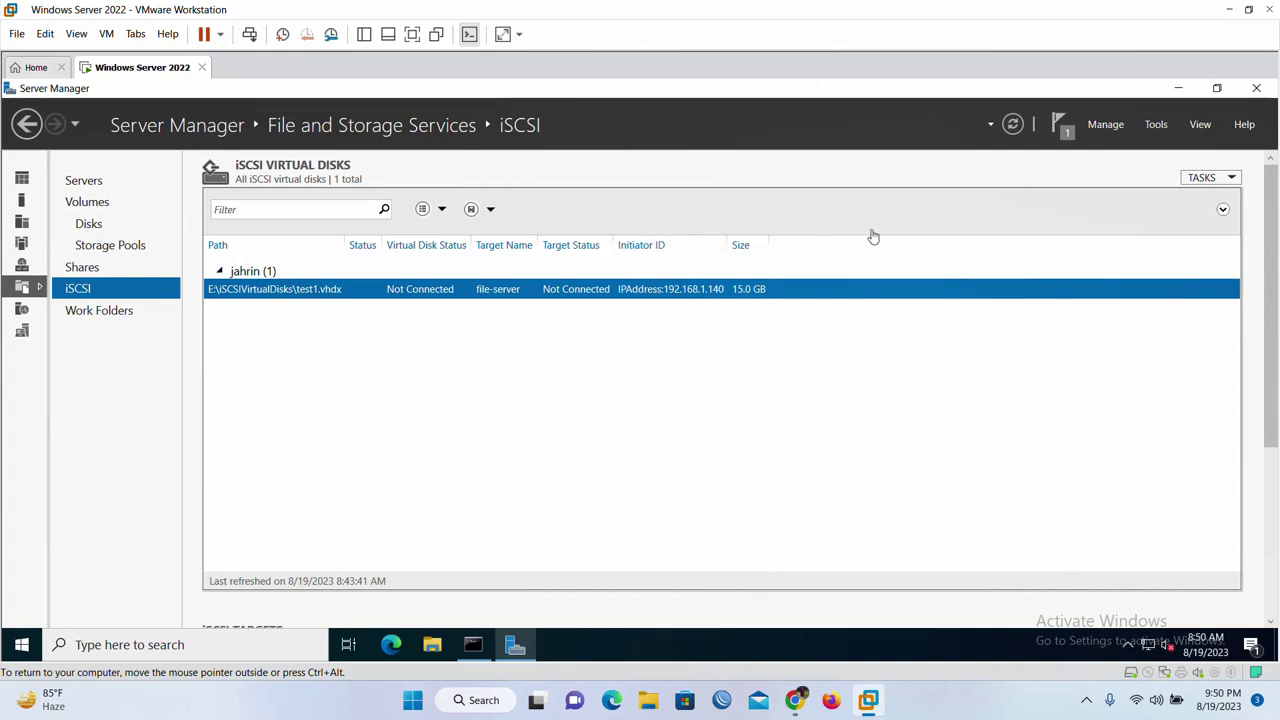
Close Server Manager and launch it again.
{"action": "left_click", "coordinate": [1258, 90]}
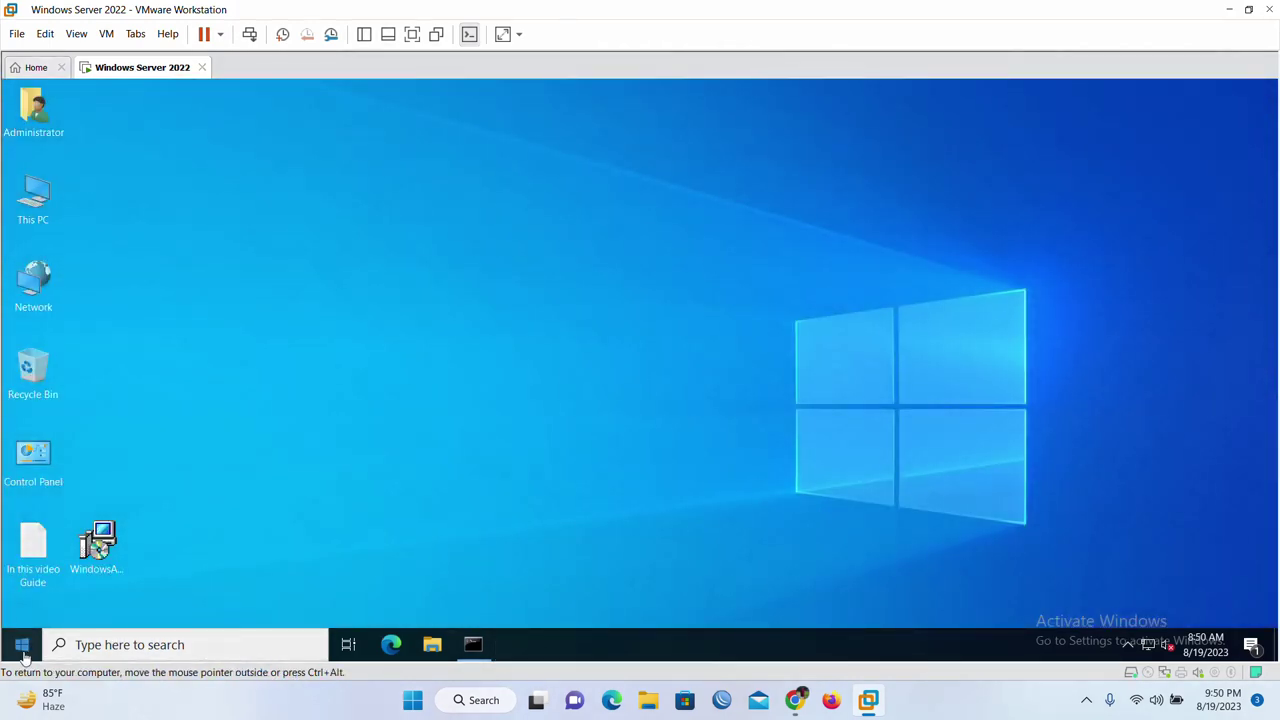
{"action": "left_click", "coordinate": [20, 648]}
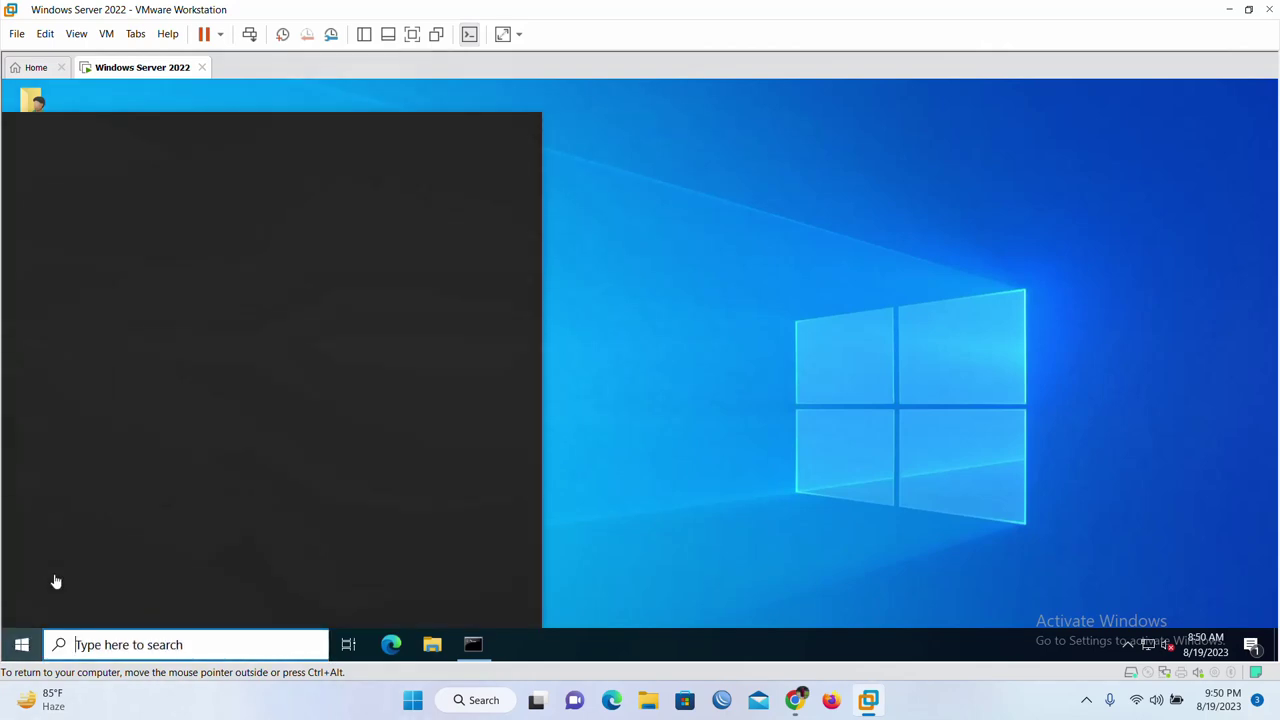
{"action": "left_click", "coordinate": [314, 218]}
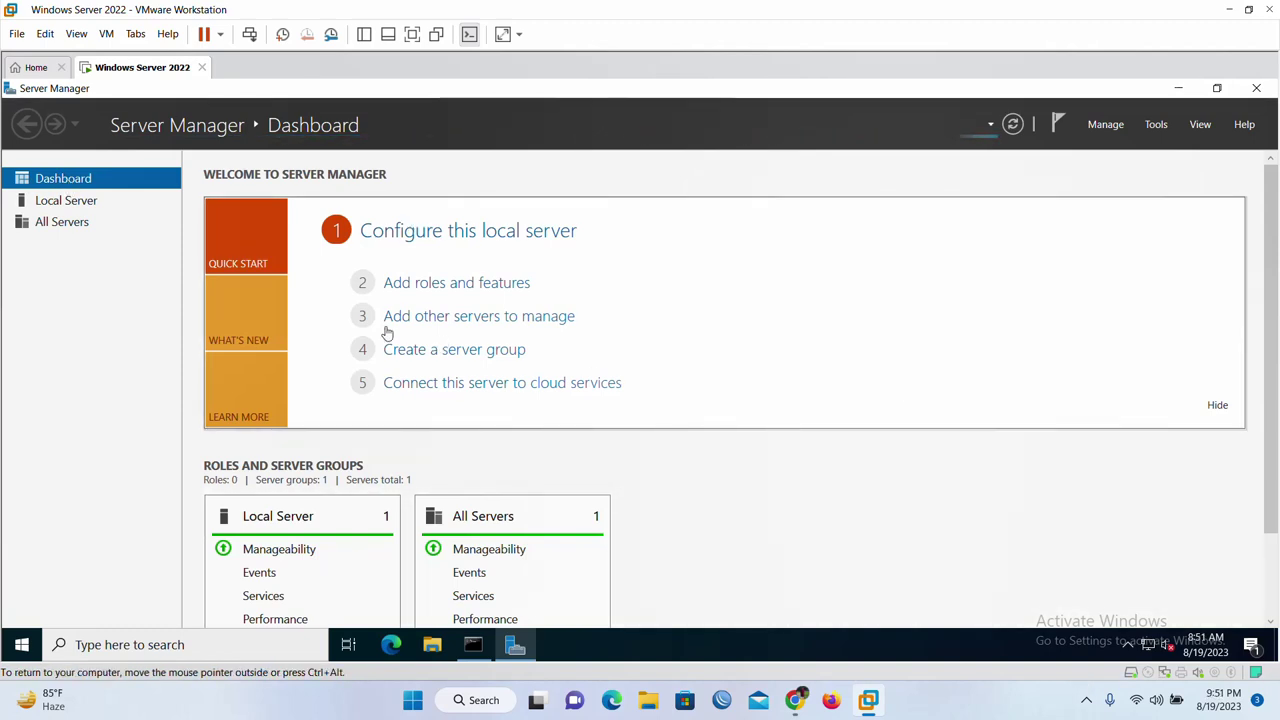
Look over the All Servers list and the dashboard in Server Manager, then open File and Storage Services.
{"action": "left_click", "coordinate": [61, 223]}
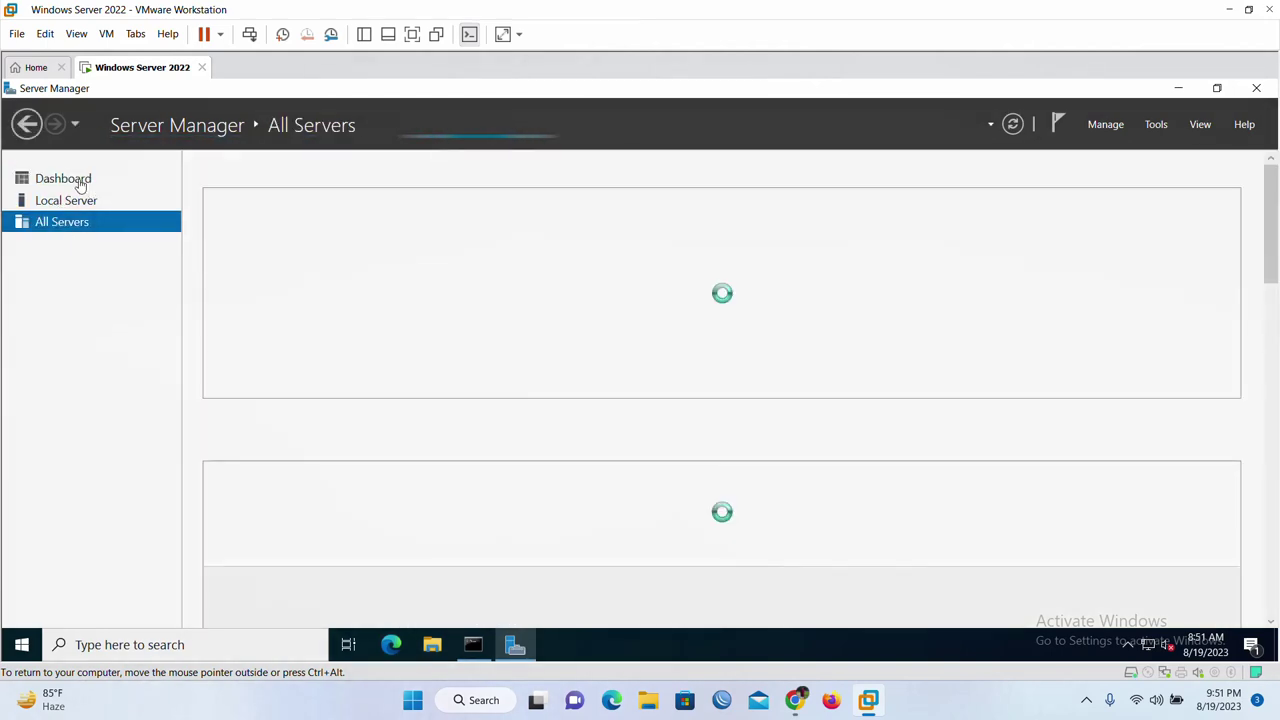
{"action": "left_click", "coordinate": [79, 182]}
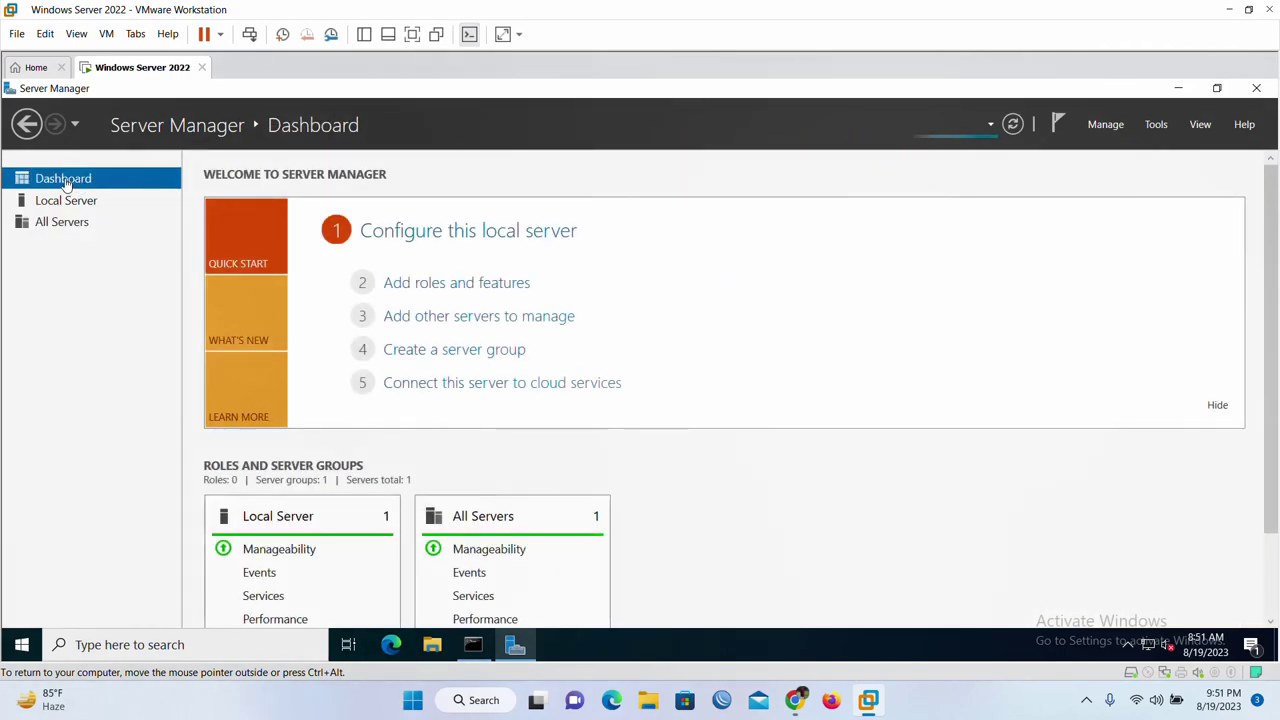
{"action": "left_click", "coordinate": [68, 226]}
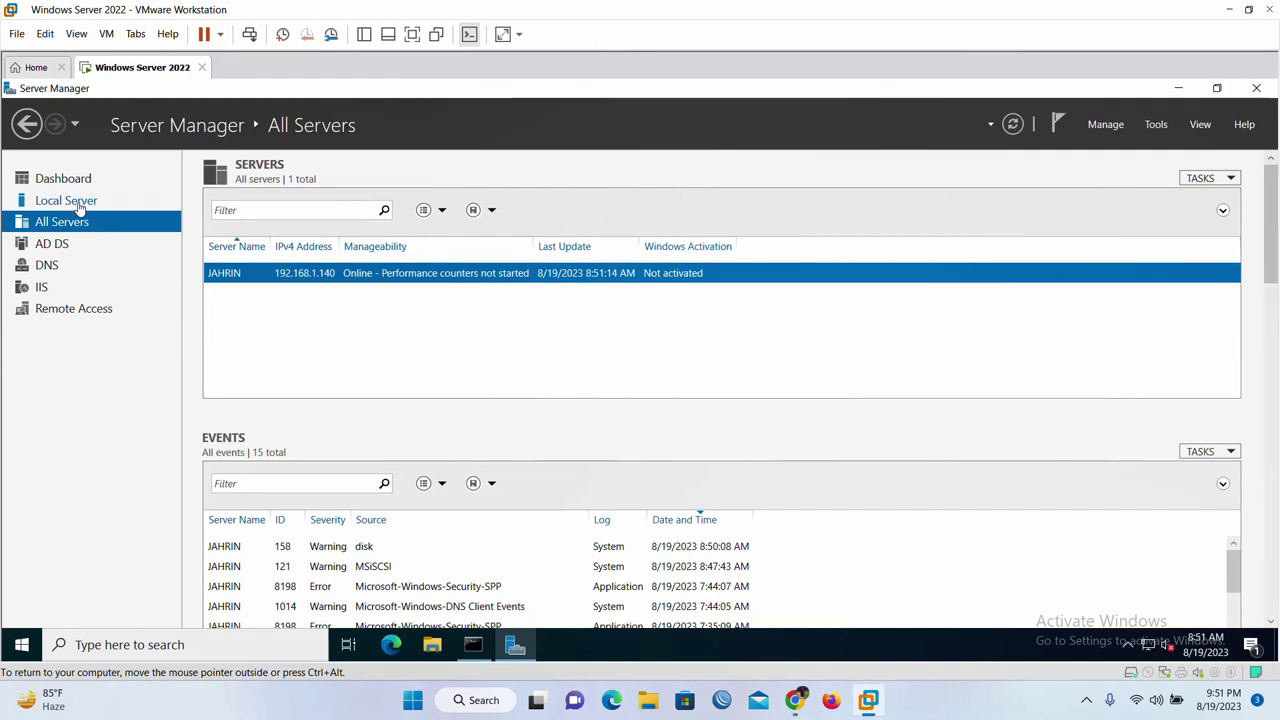
{"action": "left_click", "coordinate": [86, 288]}
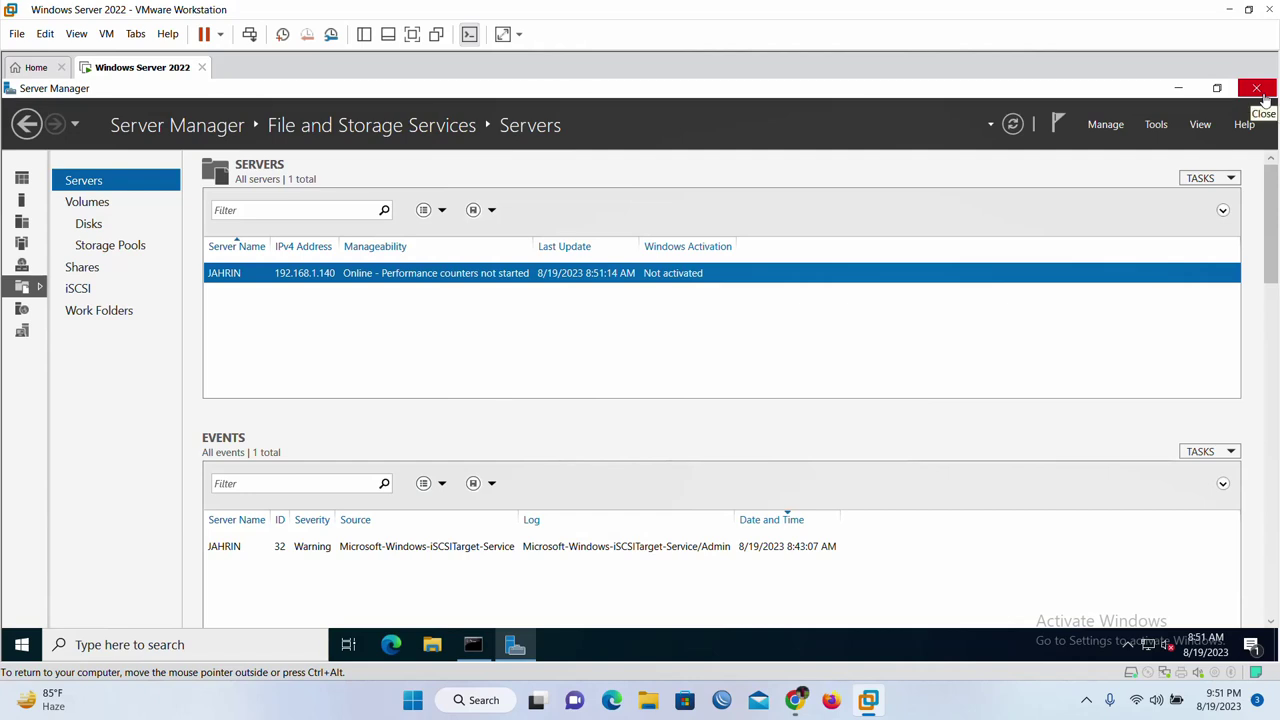
{"action": "left_click", "coordinate": [1086, 700]}
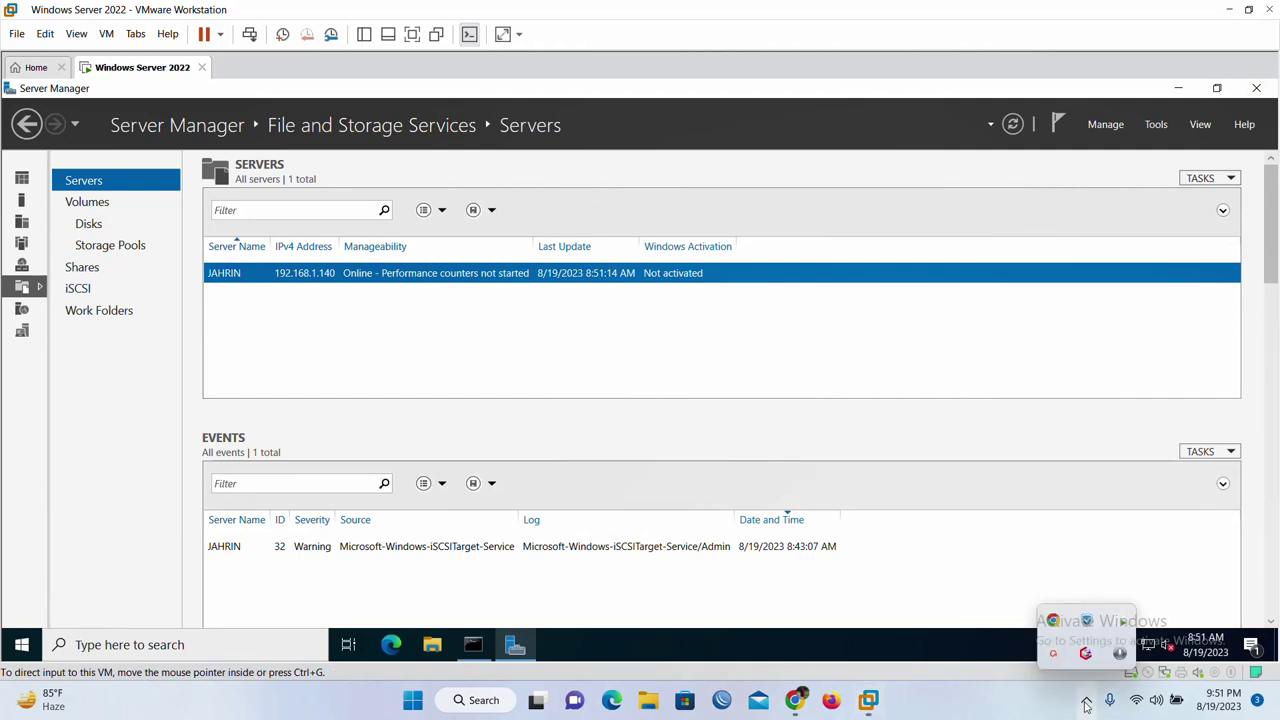
{"action": "left_click", "coordinate": [1057, 654]}
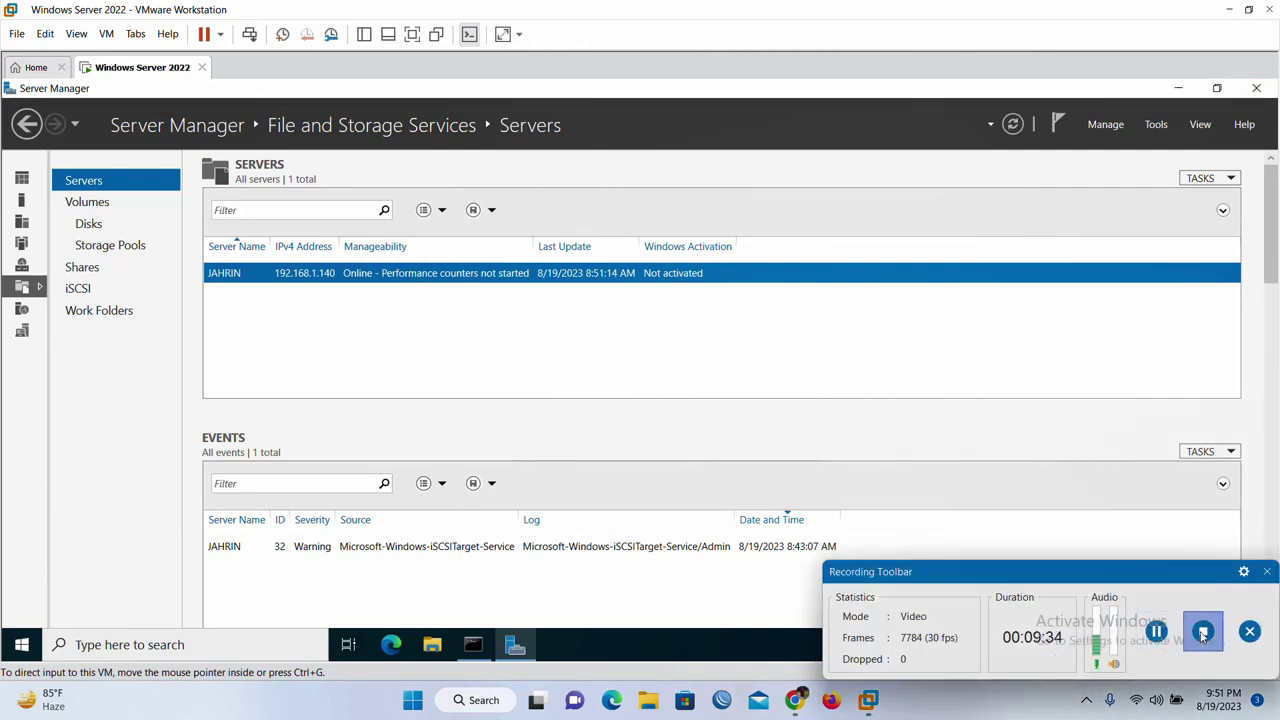